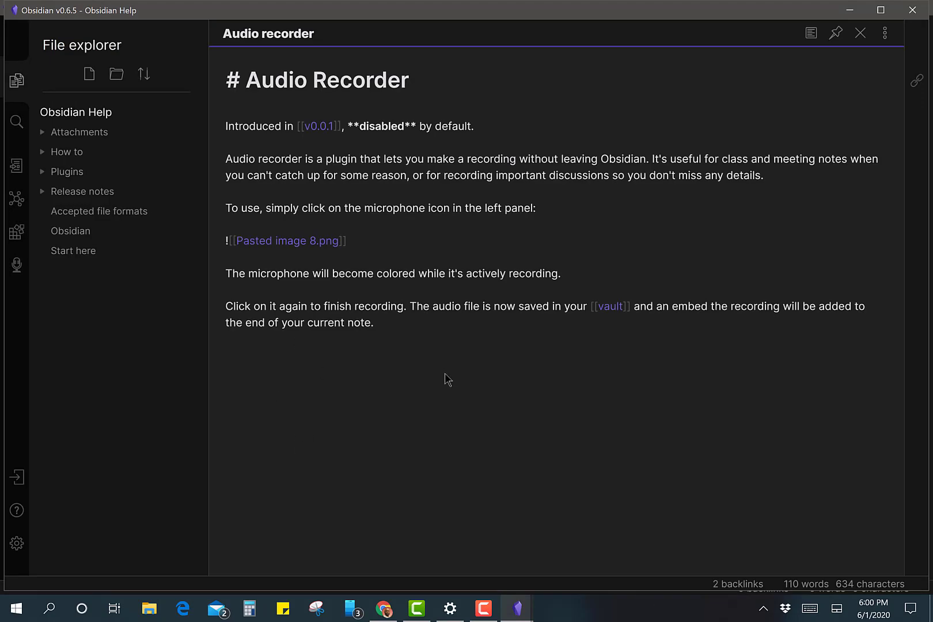
- Collapse and re-expand the Plugins folder to list its notes, Audio recorder through Zettelkasten prefixer
left_click(42, 180)
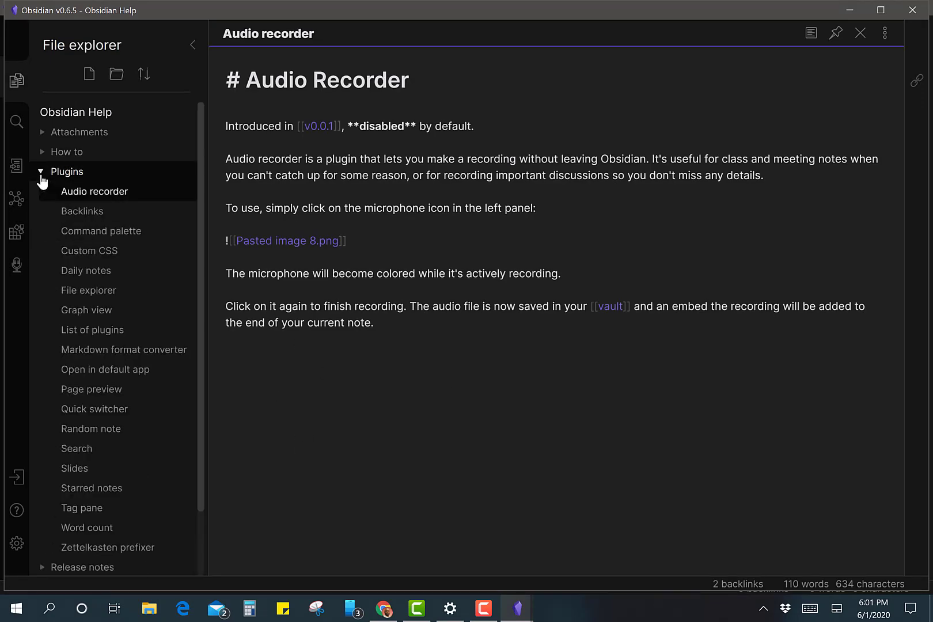
left_click(75, 179)
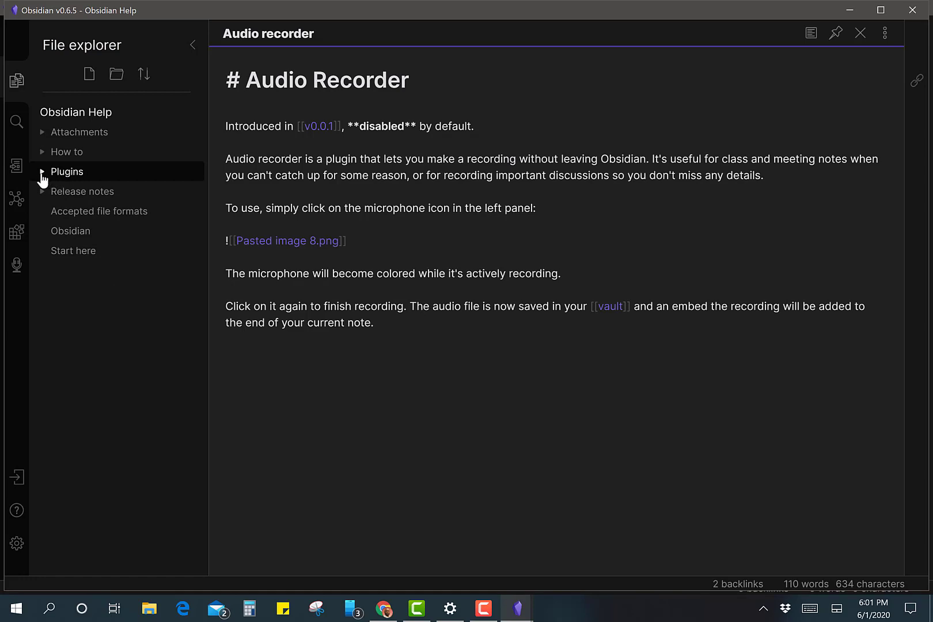
left_click(42, 173)
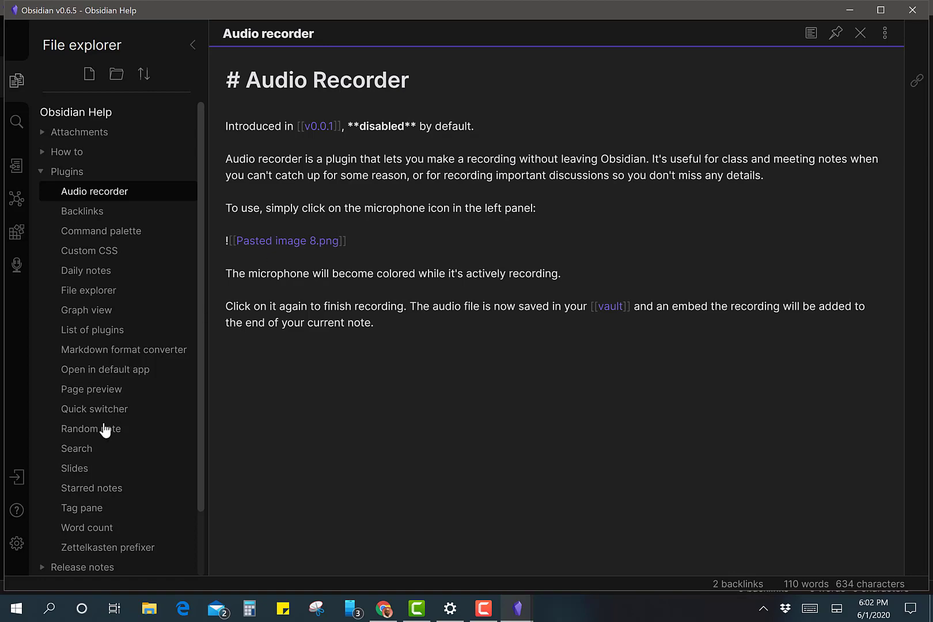
left_click(17, 544)
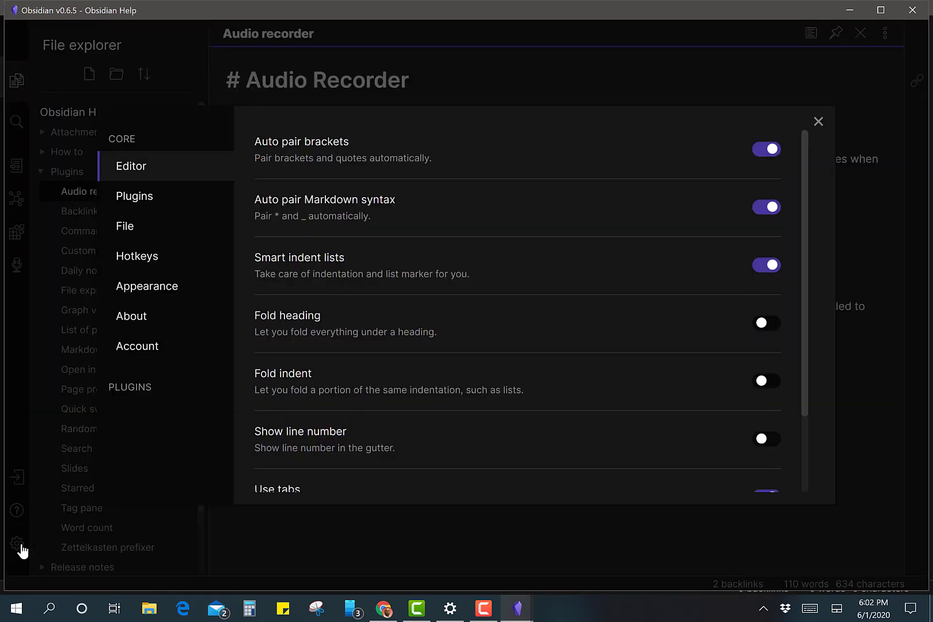
left_click(149, 208)
scroll(380, 354, "down", 6)
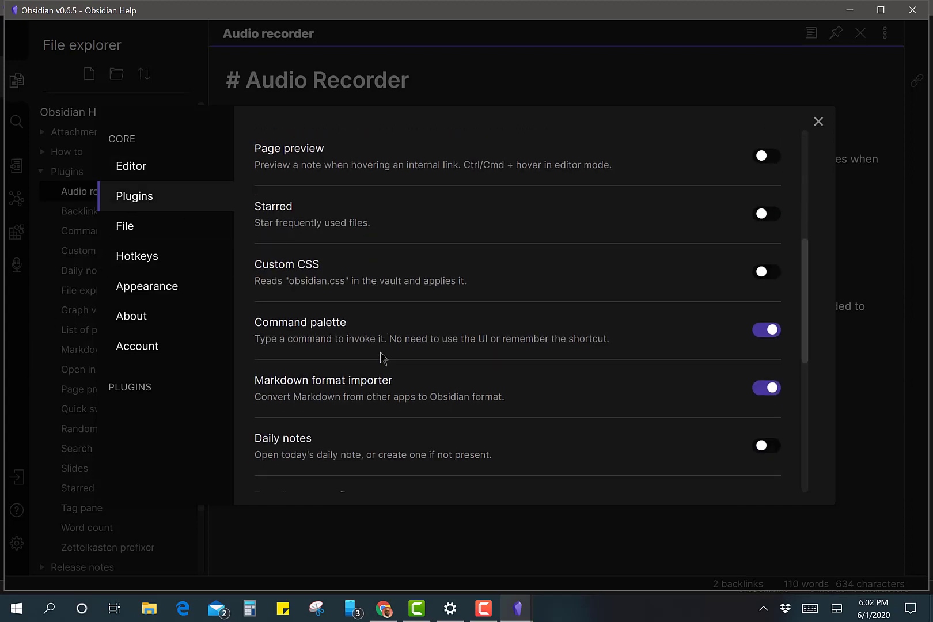
scroll(380, 354, "down", 5)
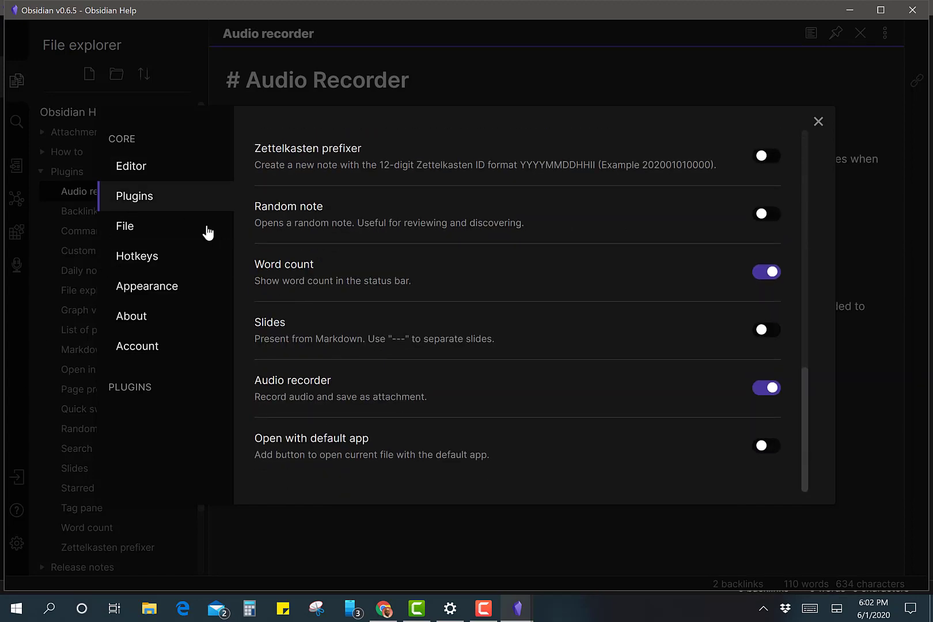
scroll(331, 253, "up", 1)
scroll(331, 254, "up", 1)
scroll(332, 345, "down", 2)
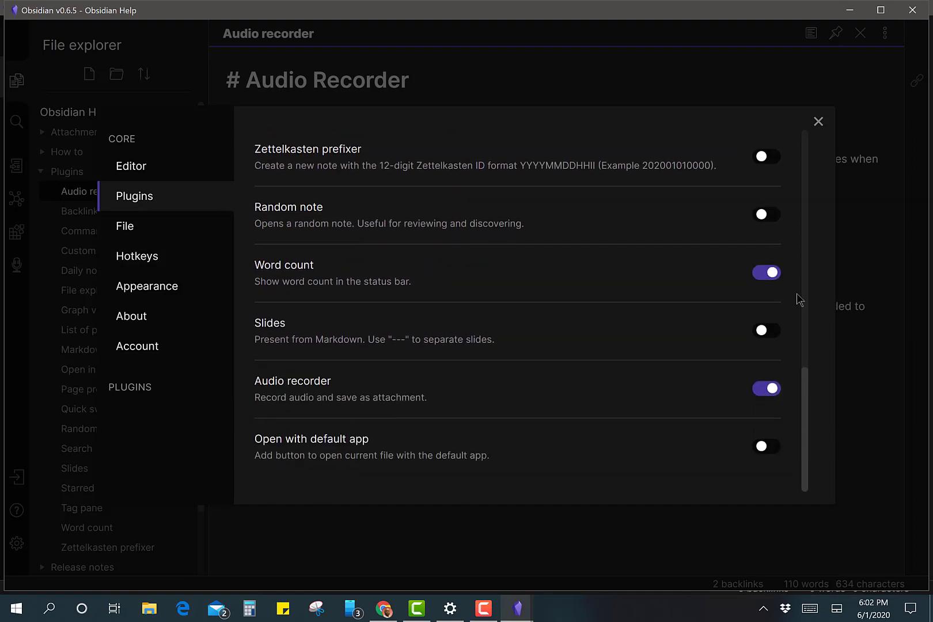
- Close Settings, record a short audio clip with the microphone ribbon icon, and collapse Plugins
left_click(817, 121)
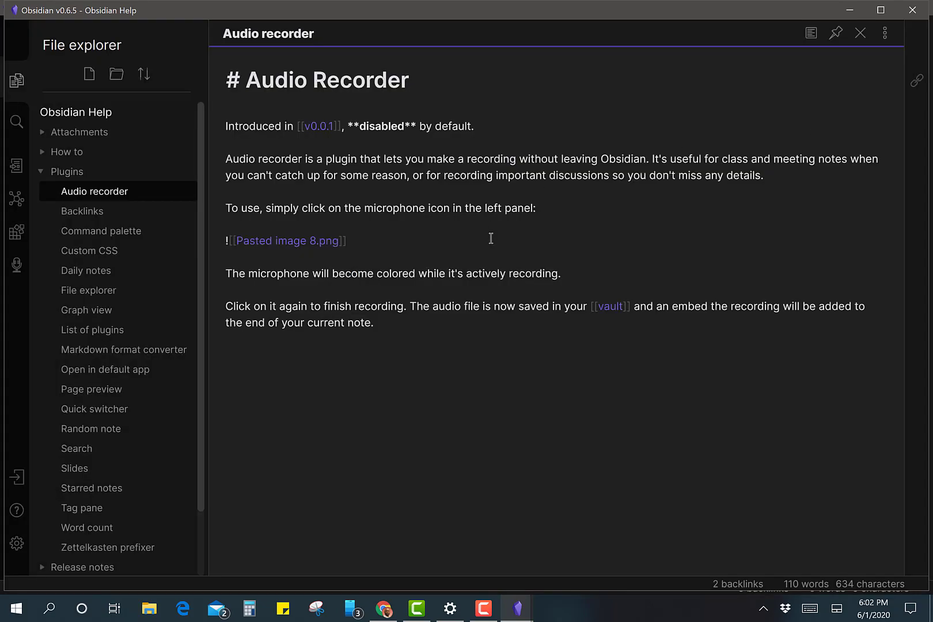
left_click(17, 266)
left_click(18, 274)
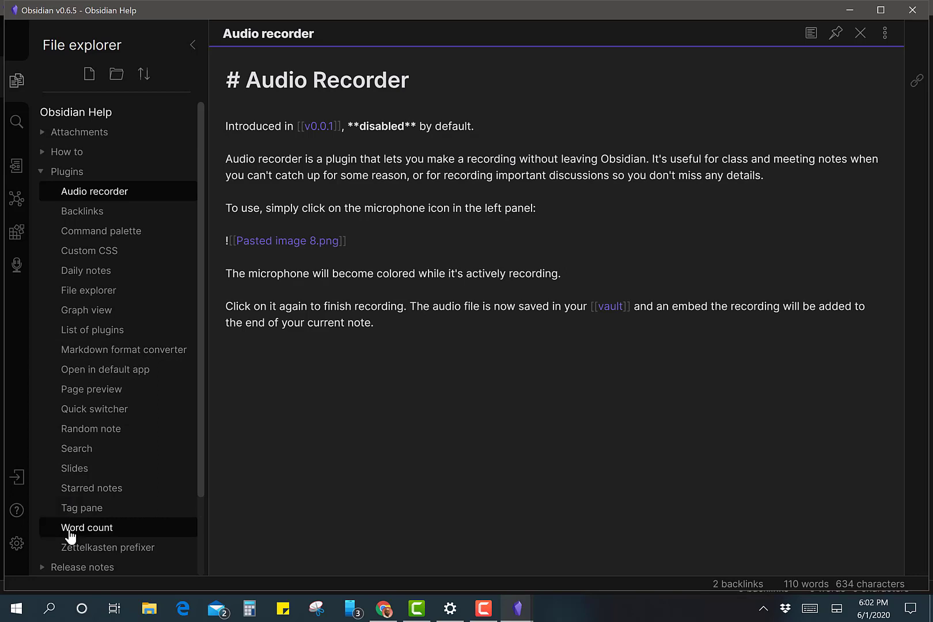
left_click(41, 173)
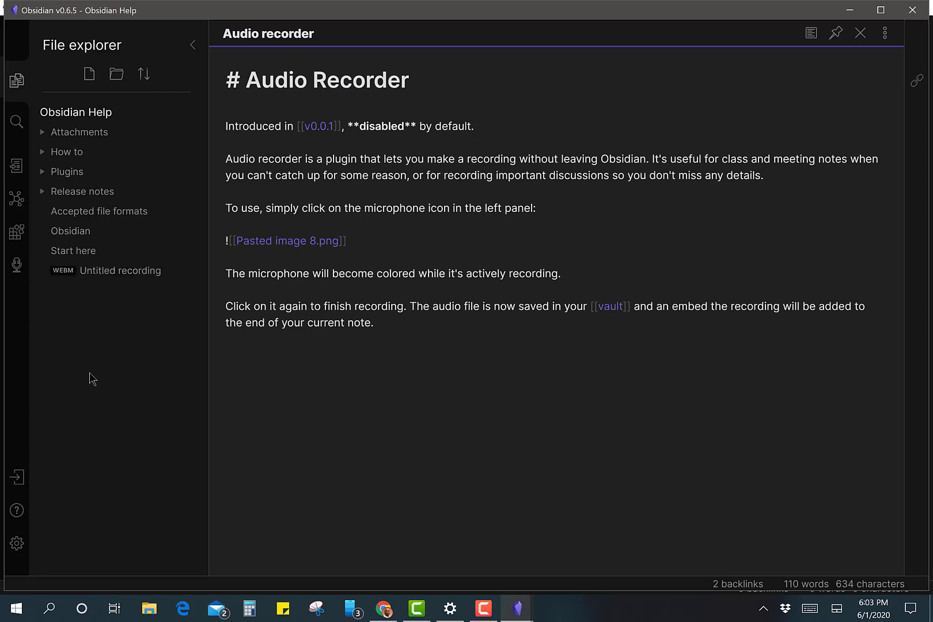
- Open Untitled recording and play it back, pausing at 0:04
left_click(102, 276)
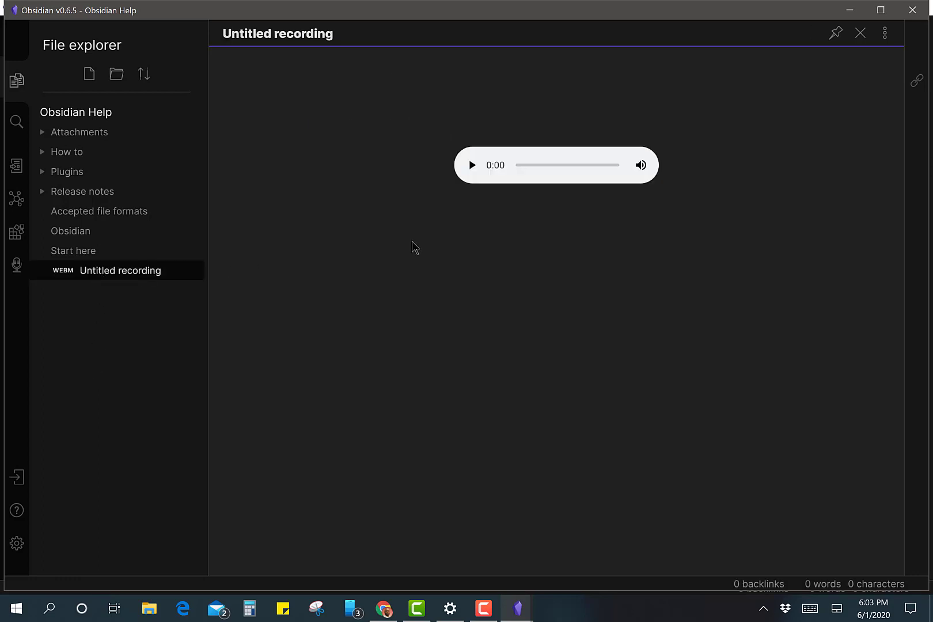
left_click(472, 166)
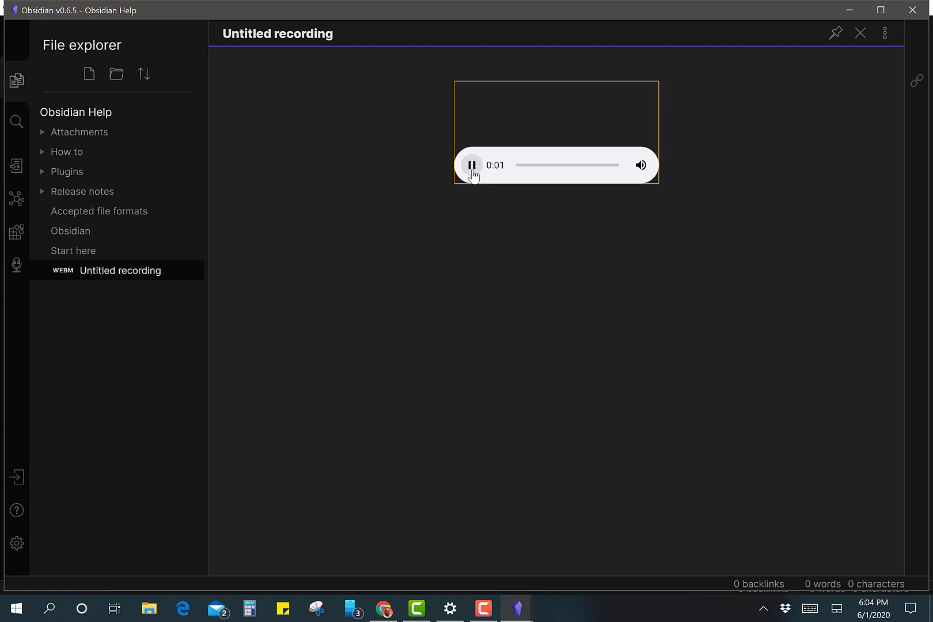
left_click(471, 166)
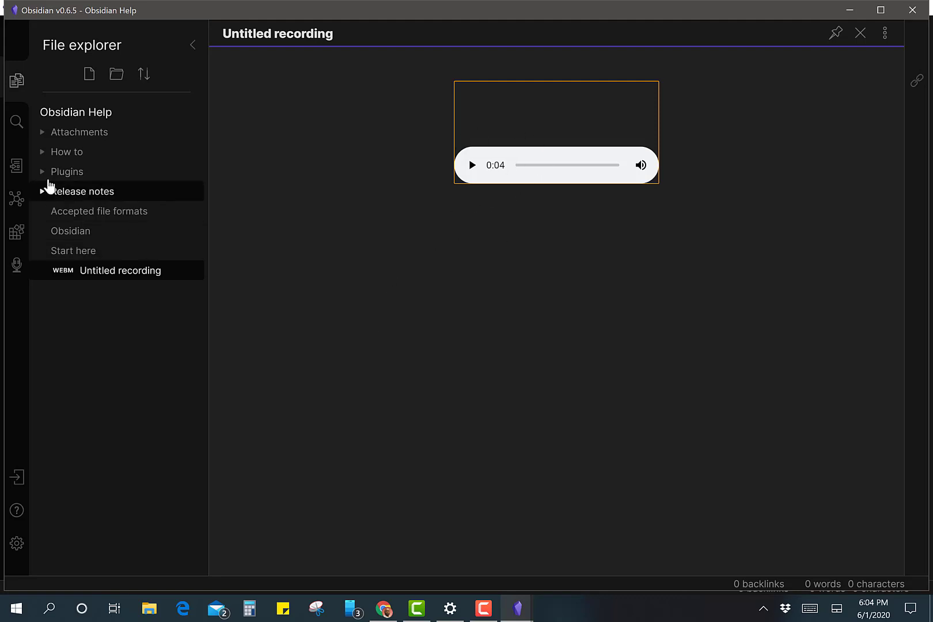
- Expand the Plugins folder and open the Custom CSS help note
left_click(67, 172)
left_click(87, 252)
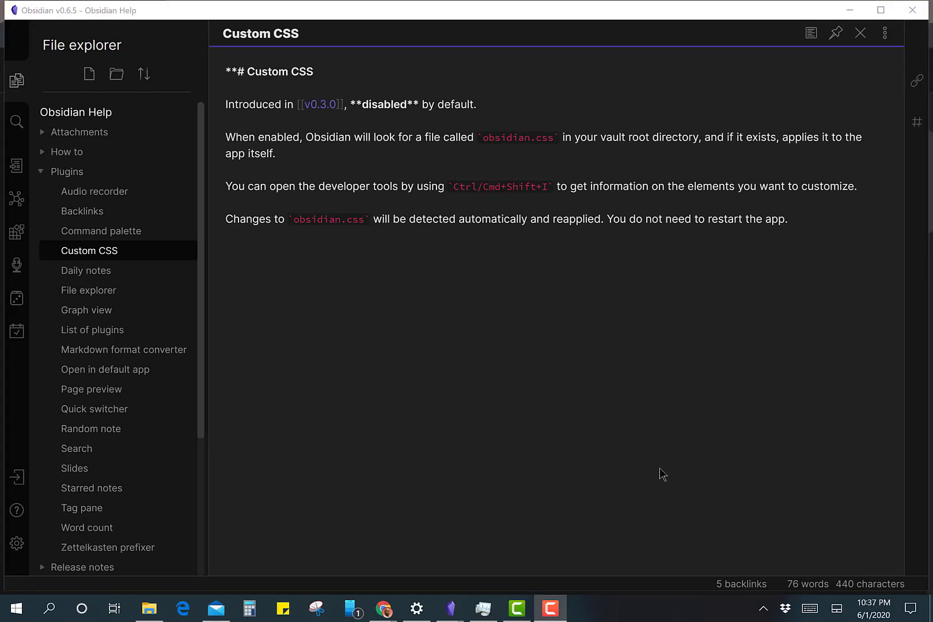
- Enable the Custom CSS core plugin in Settings
left_click(16, 543)
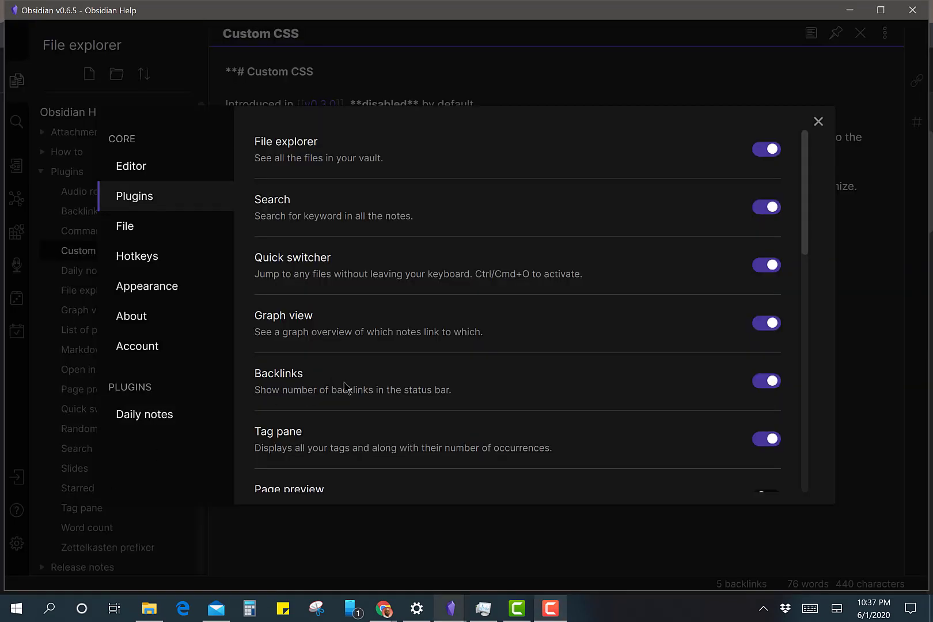
scroll(455, 269, "down", 3)
scroll(455, 270, "down", 3)
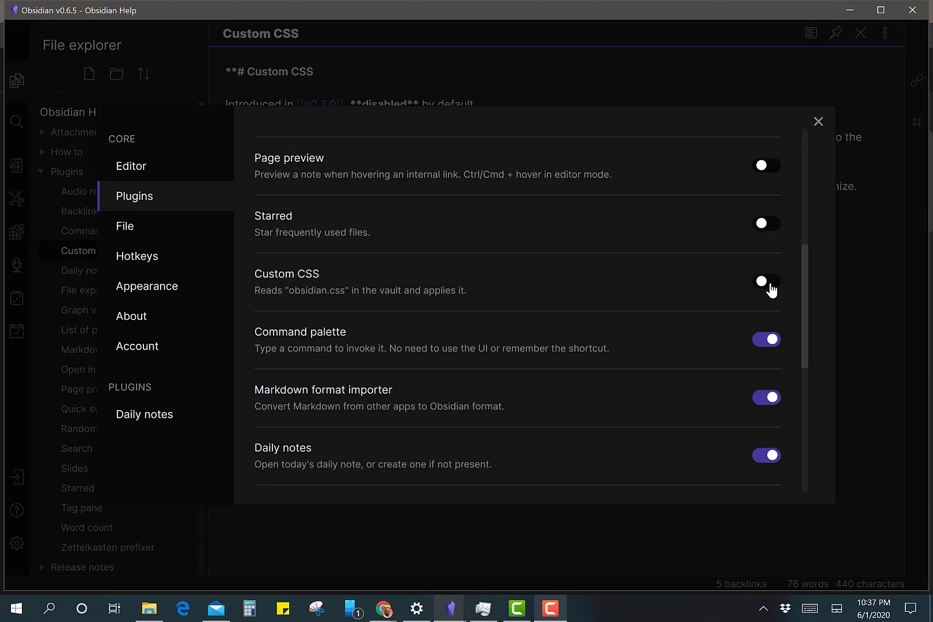
left_click(771, 285)
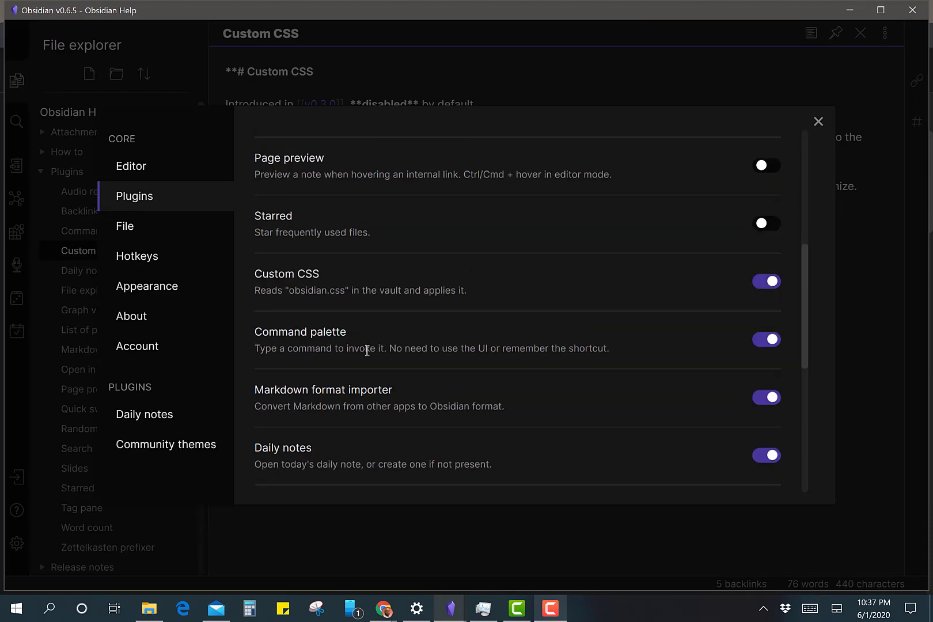
- Browse the Community themes gallery and apply the 80s Neon theme
left_click(166, 447)
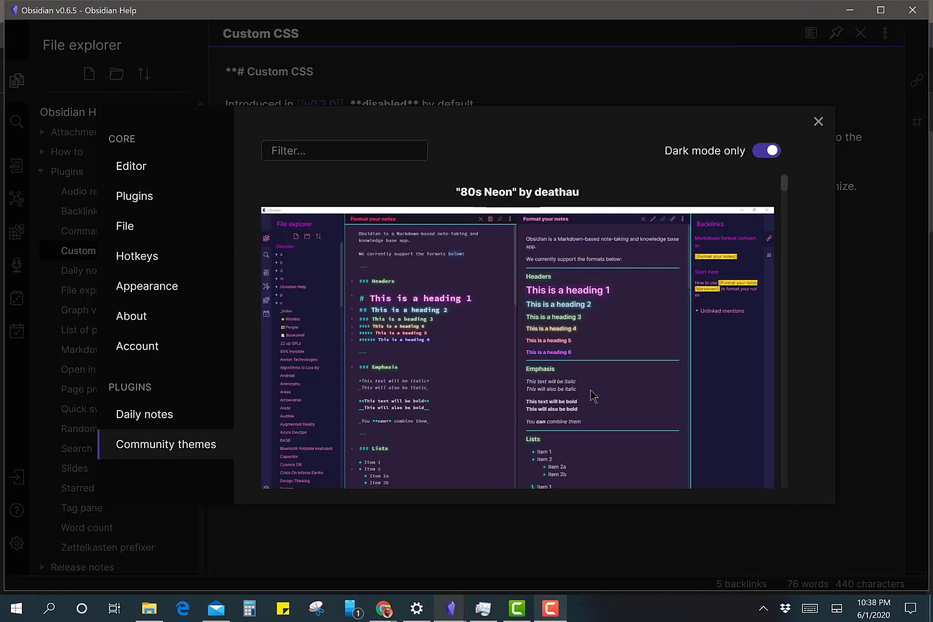
scroll(593, 397, "down", 6)
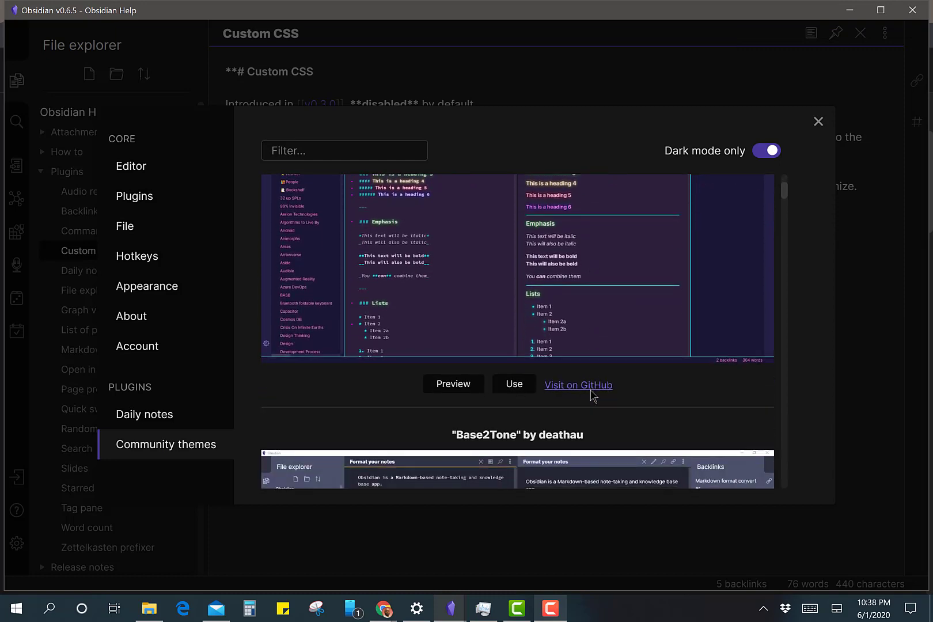
scroll(593, 396, "down", 4)
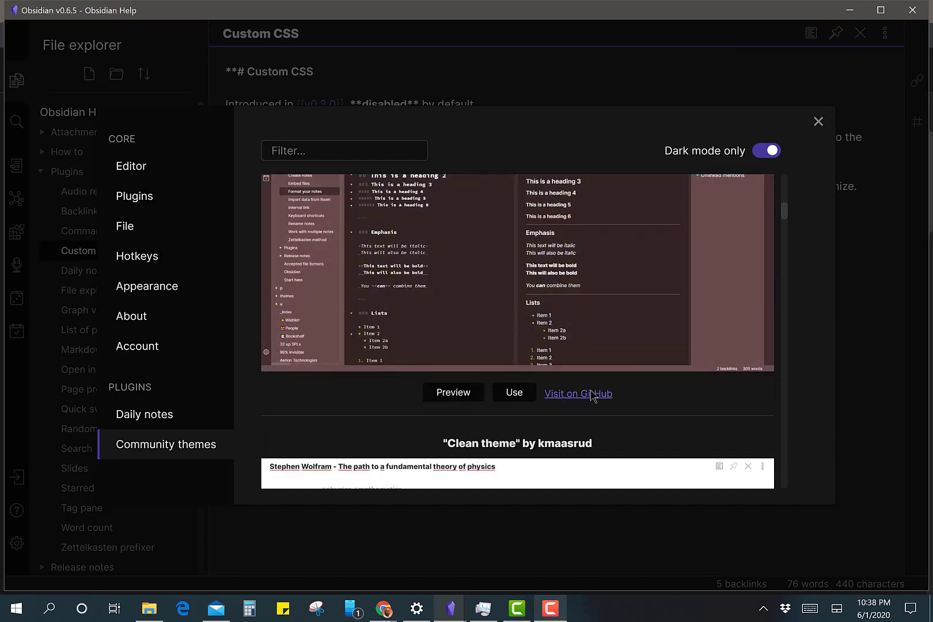
scroll(591, 395, "down", 5)
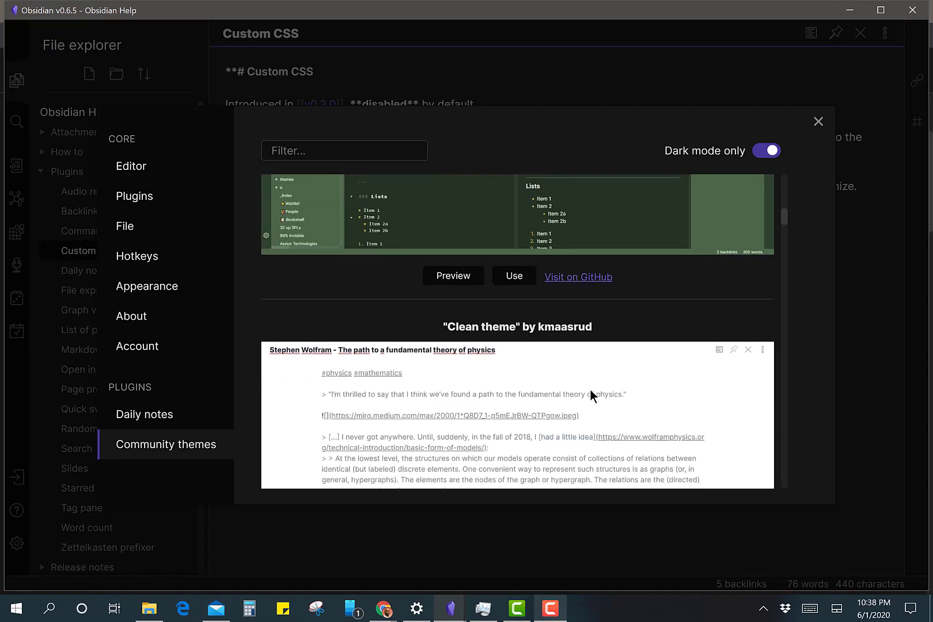
scroll(589, 389, "down", 6)
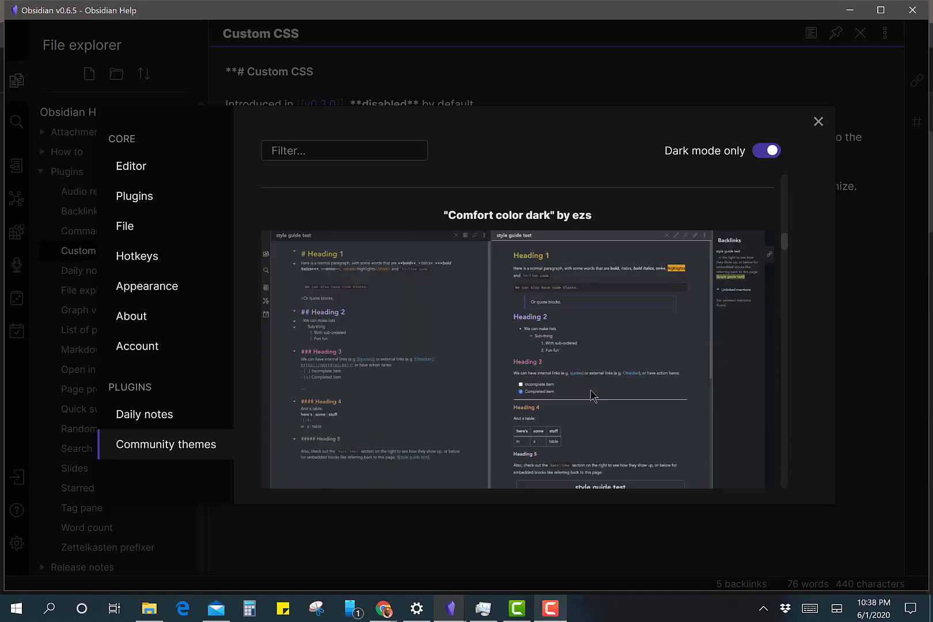
scroll(593, 396, "down", 6)
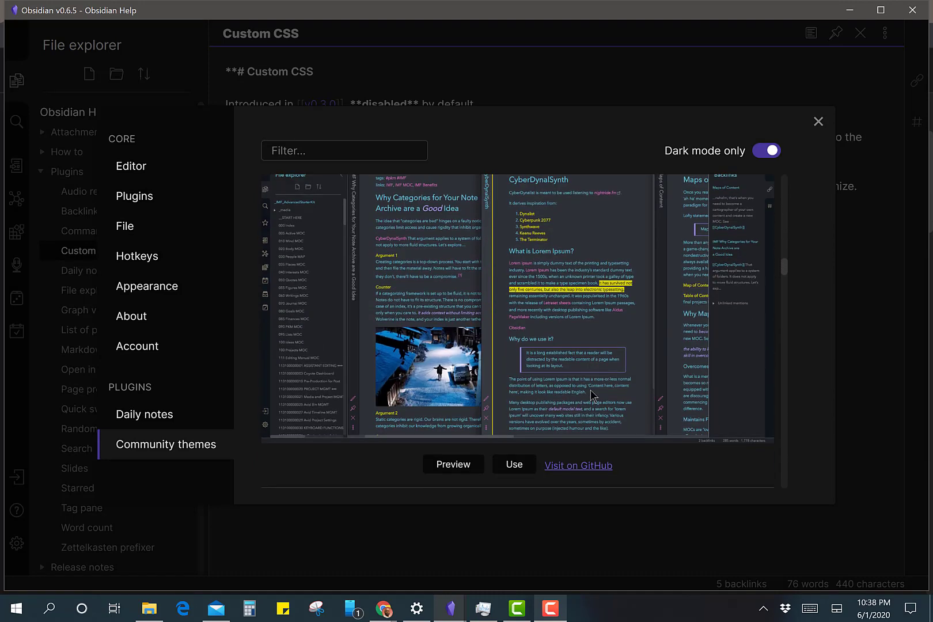
scroll(592, 395, "up", 17)
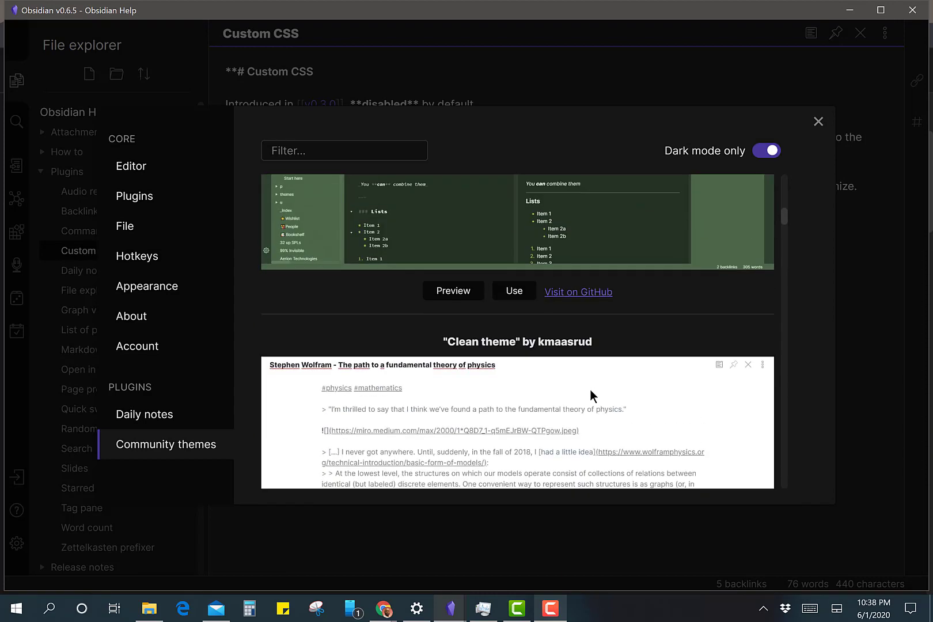
scroll(593, 396, "up", 5)
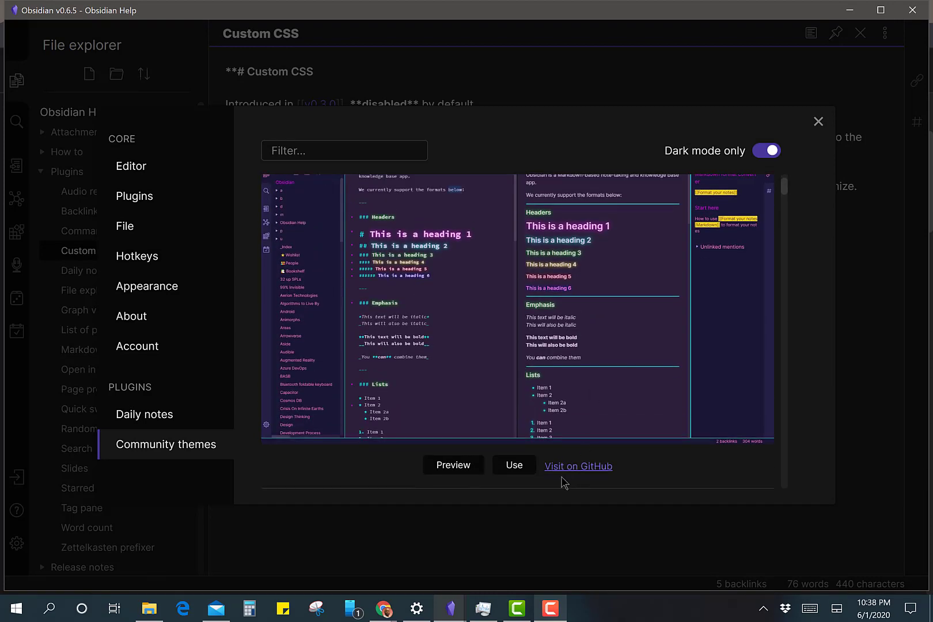
left_click(518, 469)
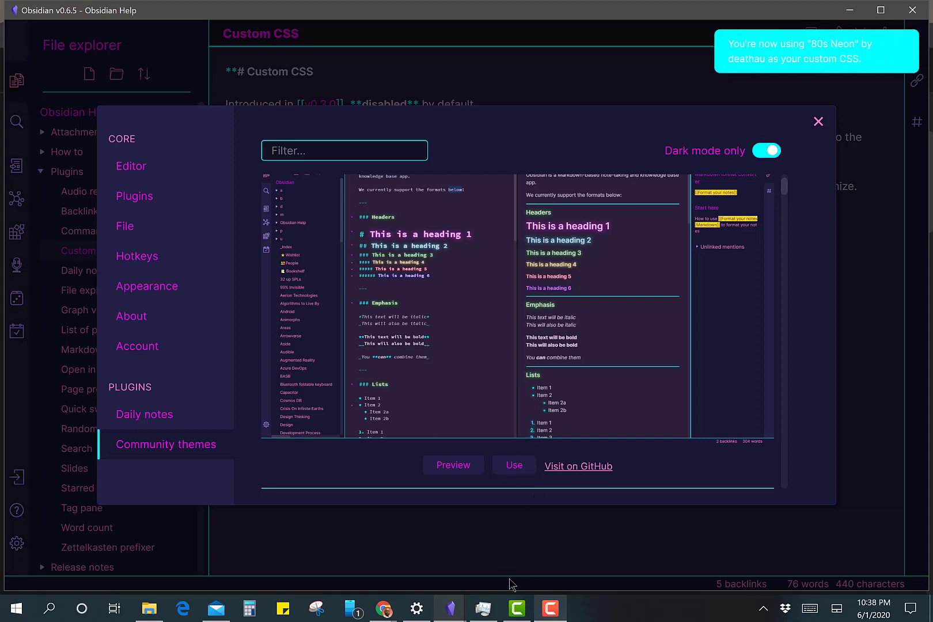
- In File Explorer, open the vault's obsidian.css with Notepad via Open with
left_click(150, 609)
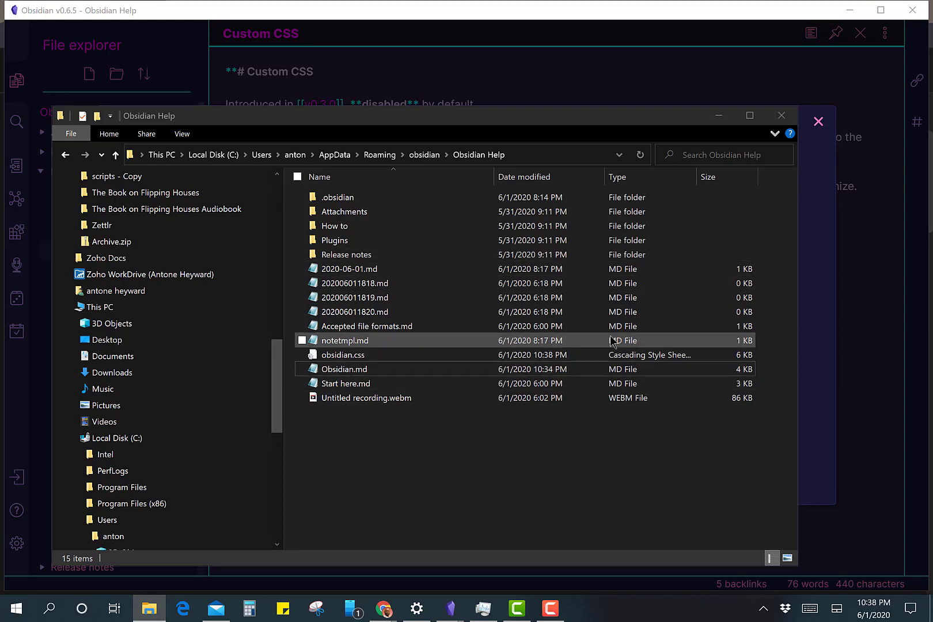
left_click(719, 118)
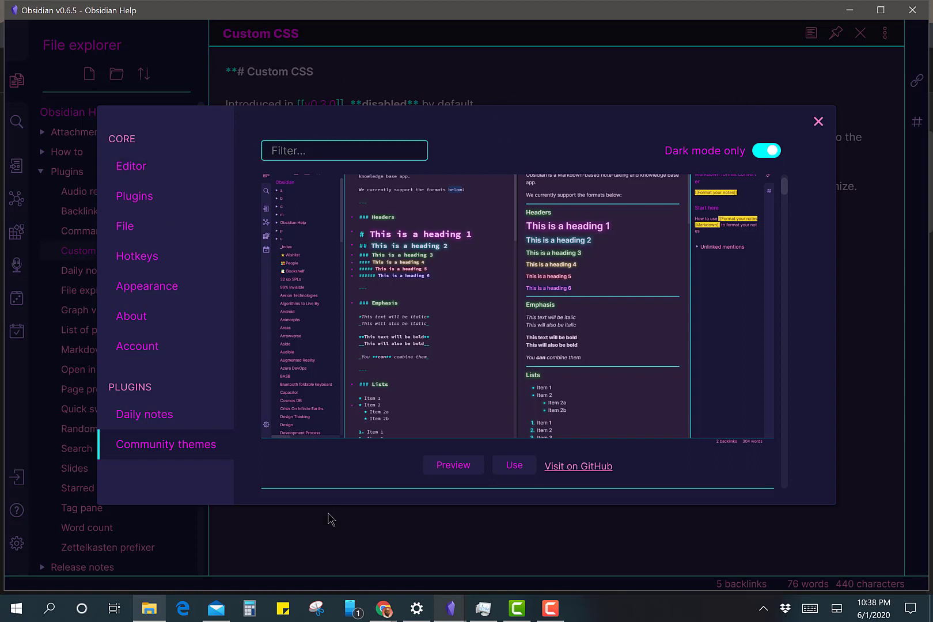
left_click(148, 610)
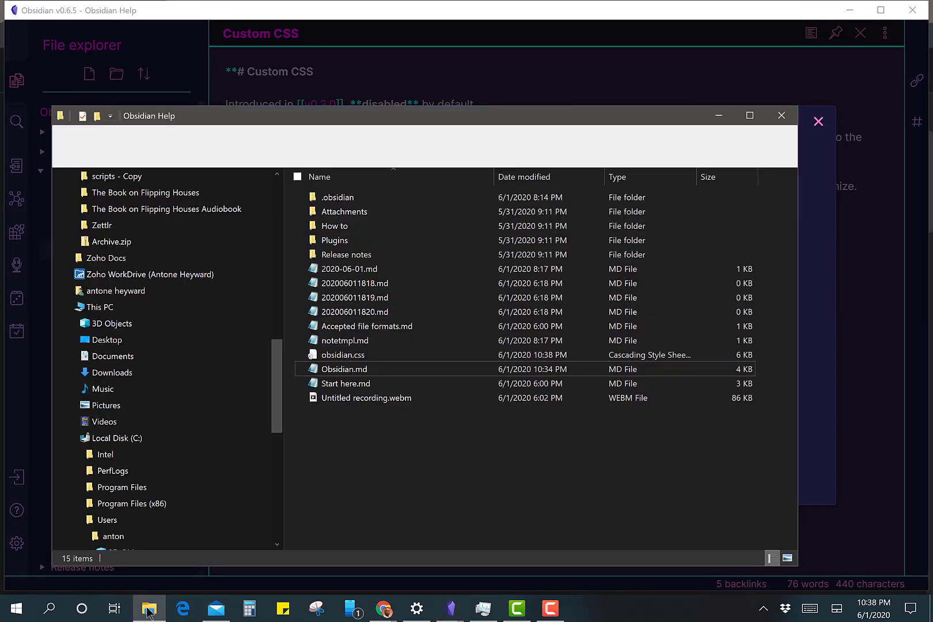
left_click(364, 356)
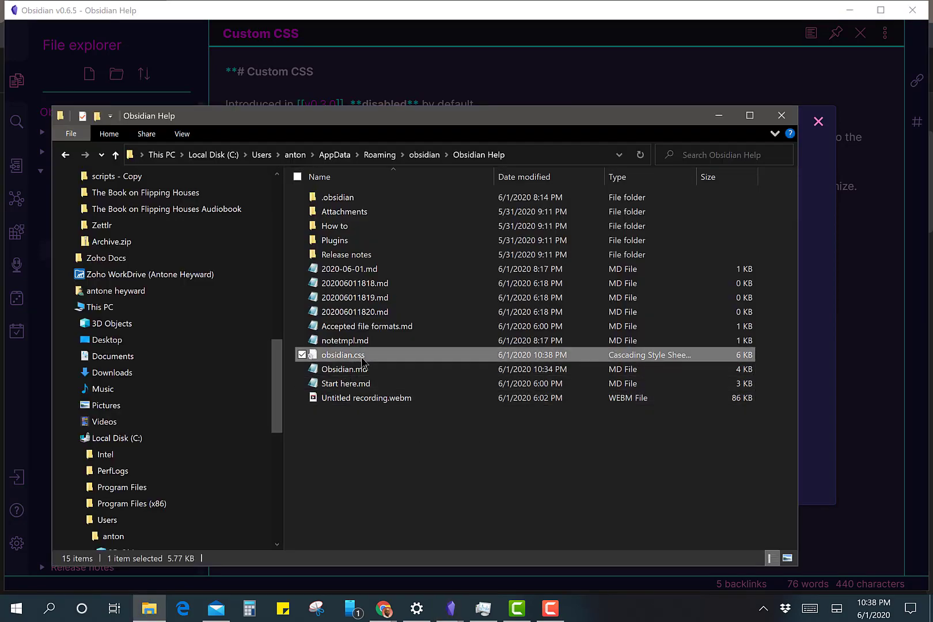
right_click(362, 358)
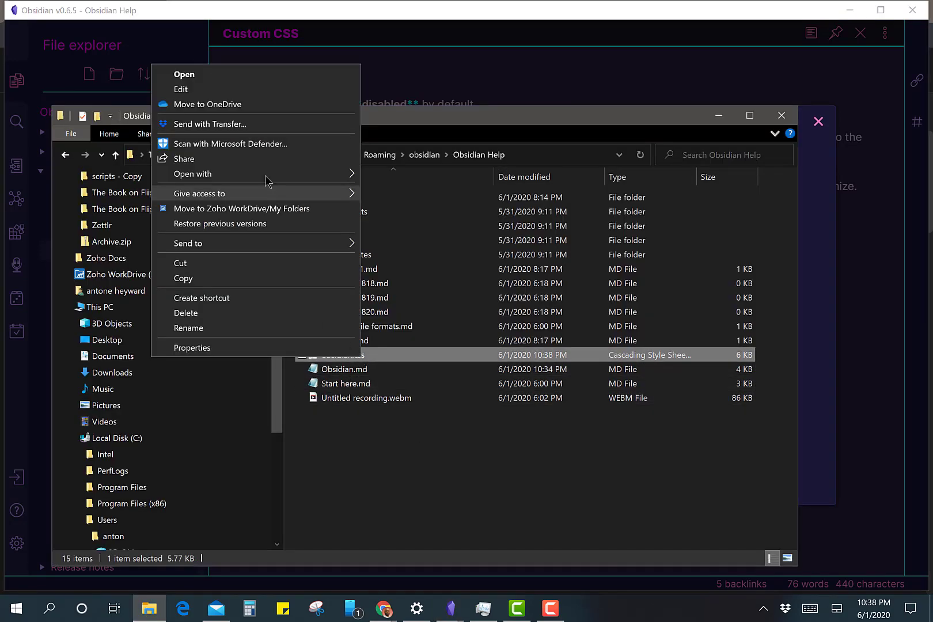
mouse_move(287, 176)
left_click(395, 174)
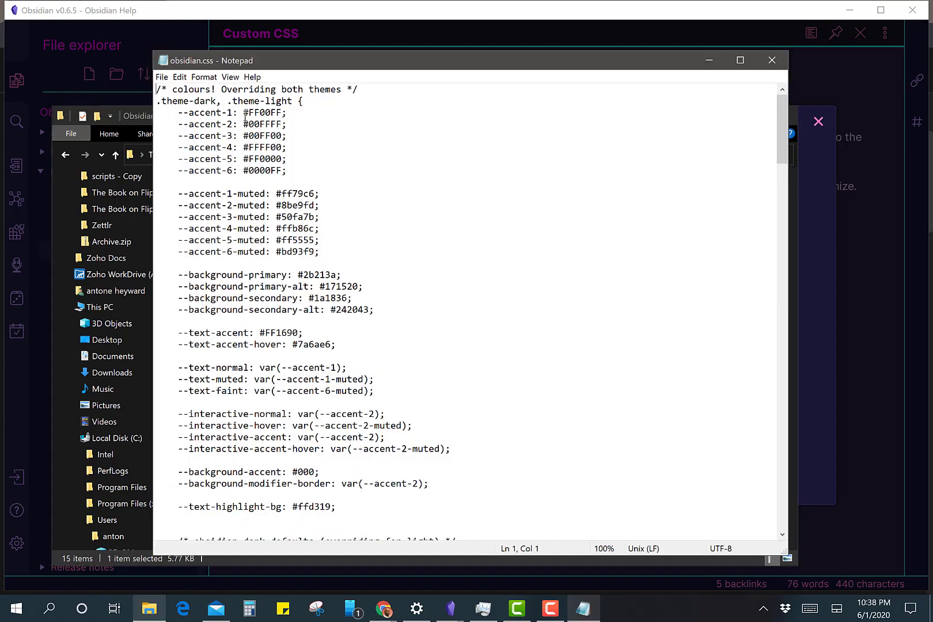
left_click(288, 124, "shift")
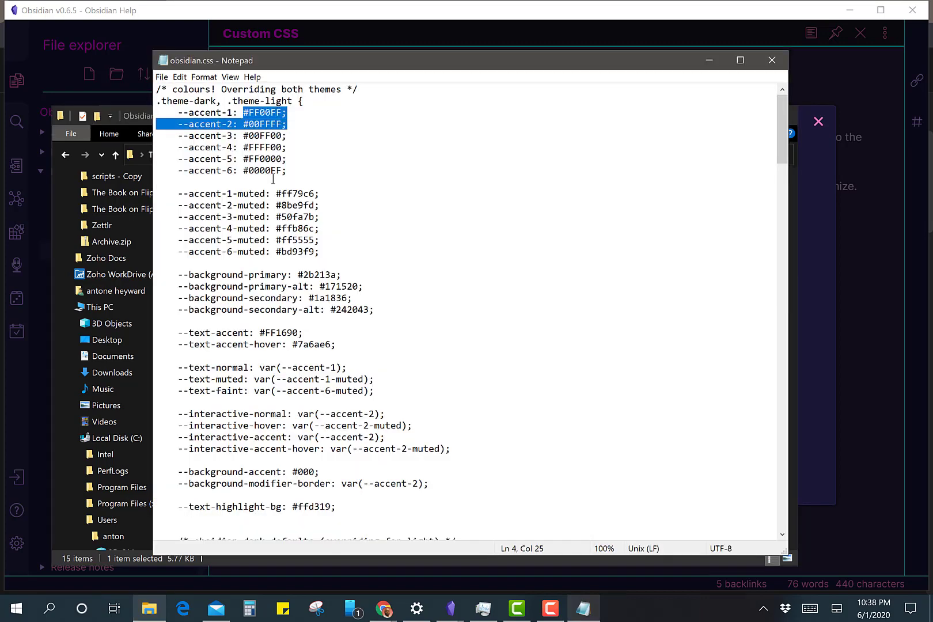
left_click(364, 214)
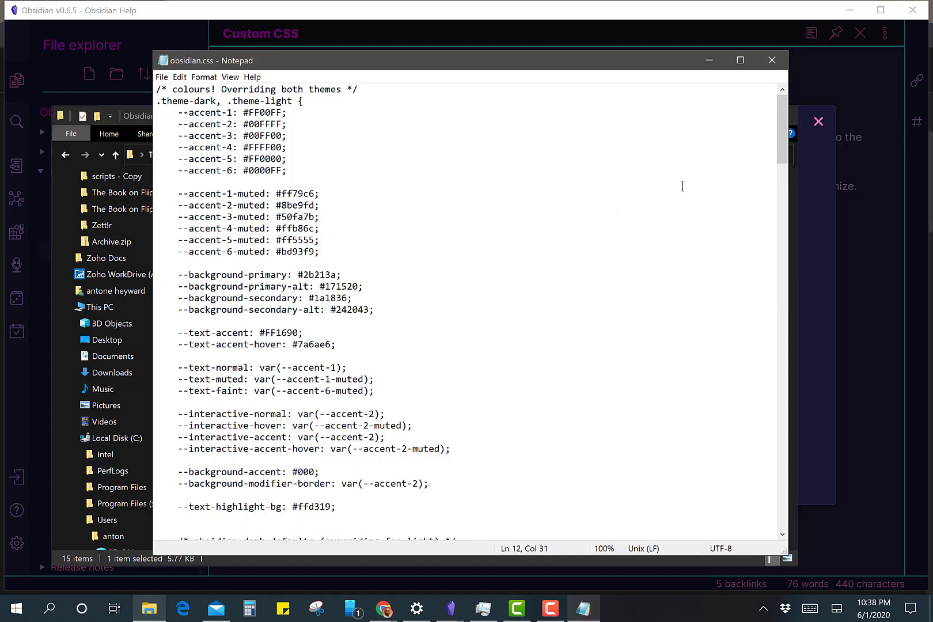
left_click_drag(782, 119, 753, 82)
- Close Notepad, delete obsidian.css from the vault folder, and minimize File Explorer
left_click(771, 60)
left_click(772, 62)
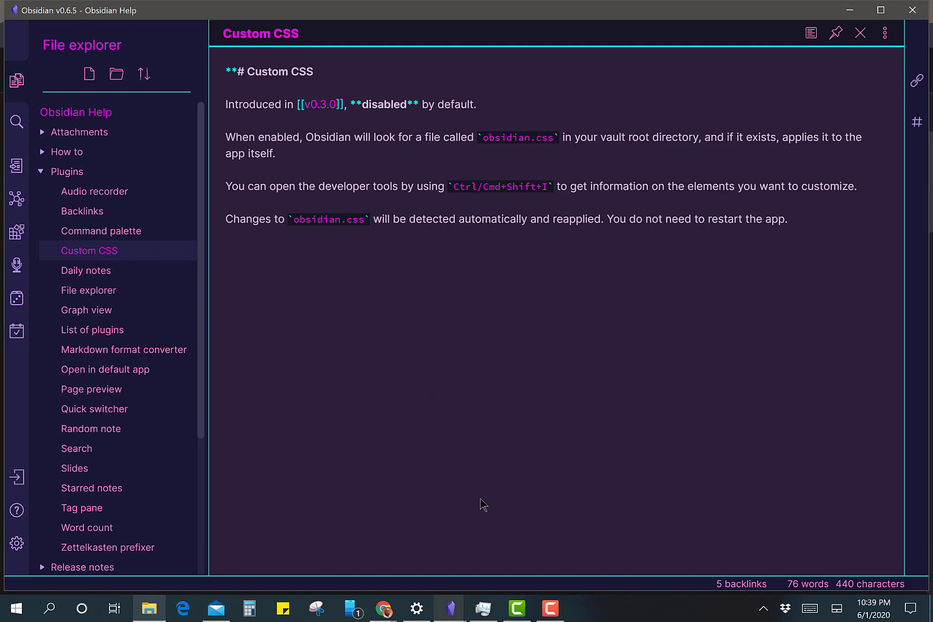
left_click(150, 608)
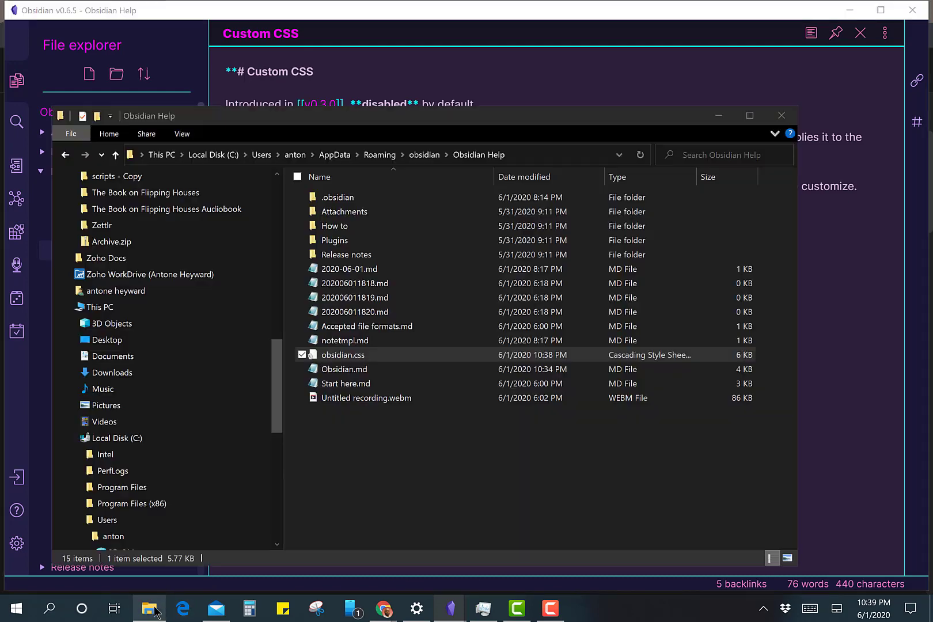
right_click(332, 357)
left_click(219, 316)
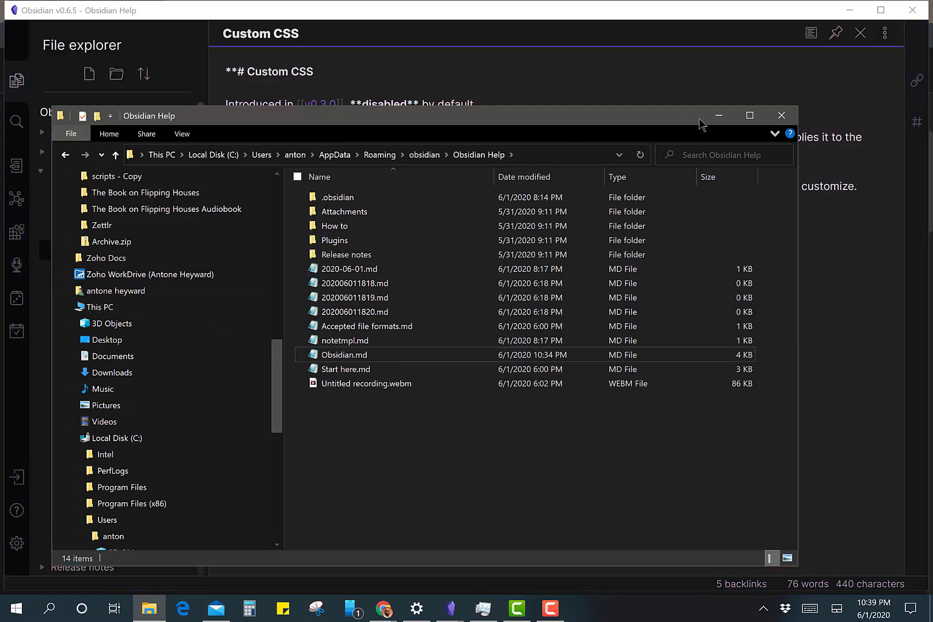
left_click(718, 115)
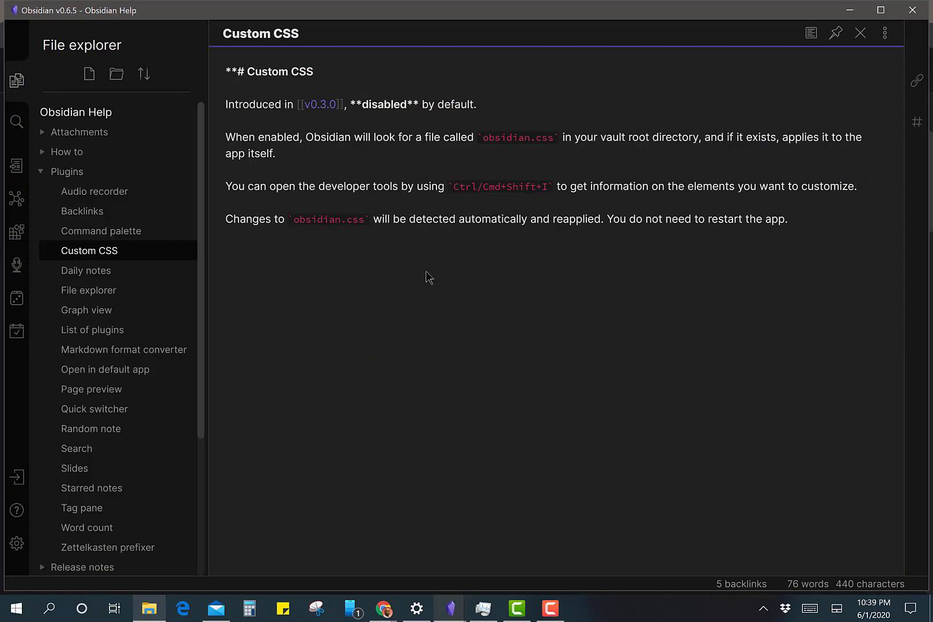
- Check the Plugins settings list, then open the Daily notes help note
left_click(18, 543)
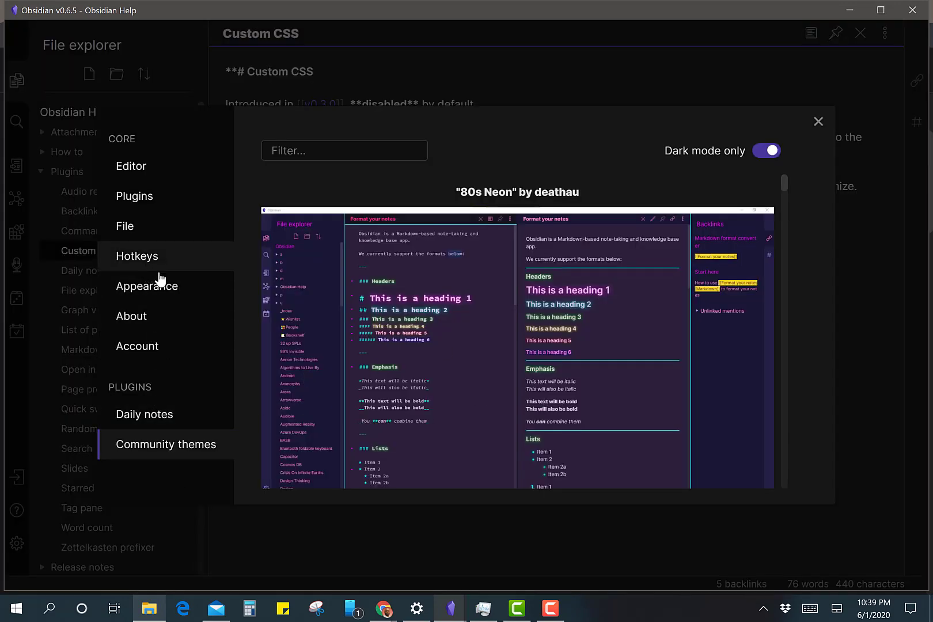
left_click(147, 197)
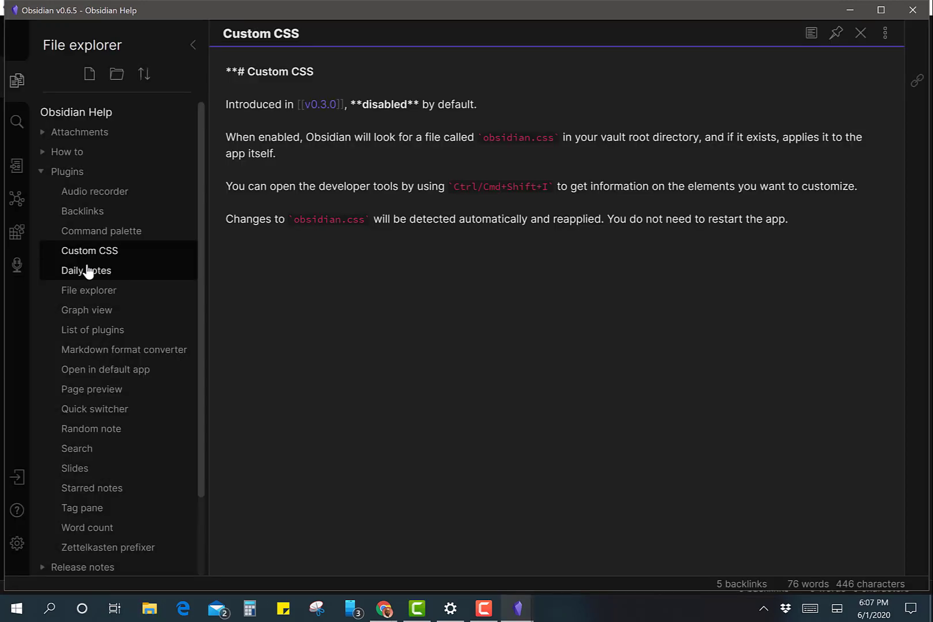
left_click(87, 271)
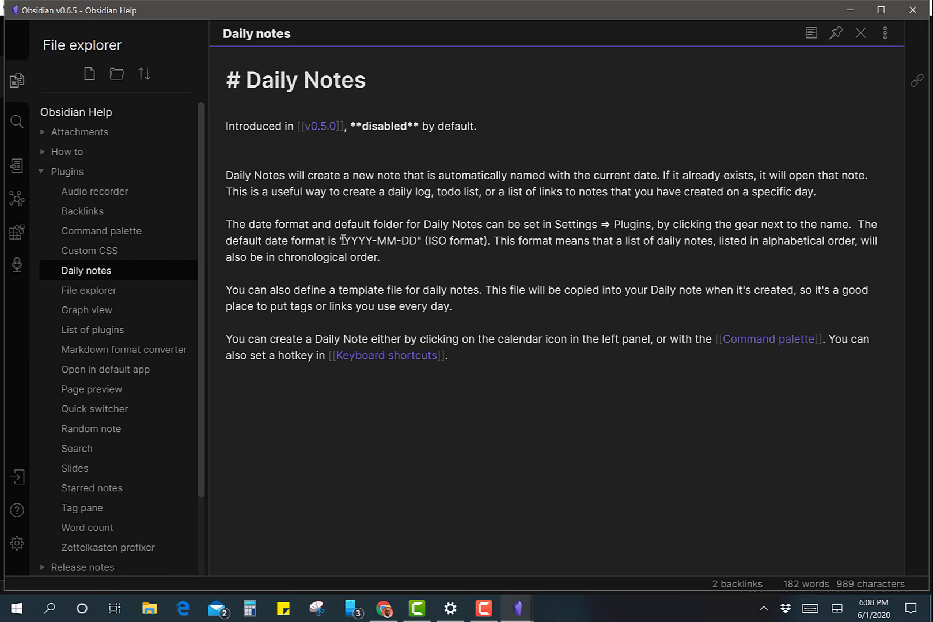
- Highlight the YYYY-MM-DD default date format, then enable the Daily notes core plugin
left_click_drag(344, 240, 414, 241)
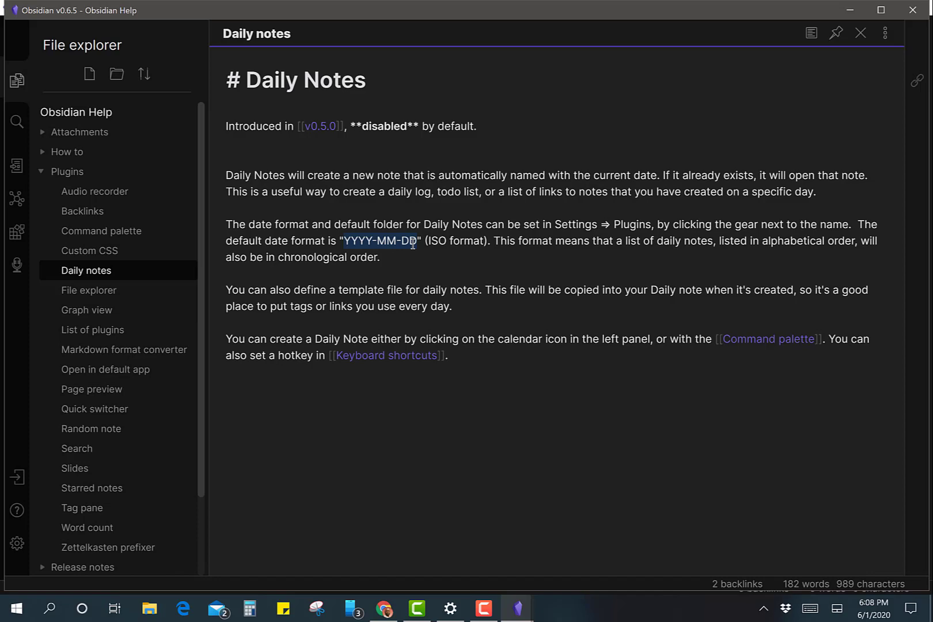
left_click(16, 543)
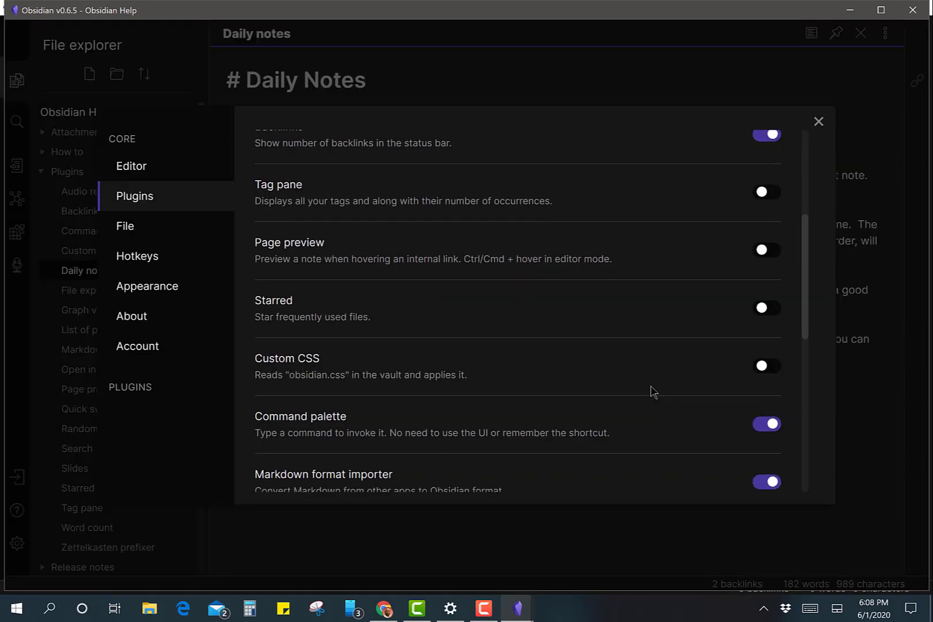
scroll(652, 391, "down", 5)
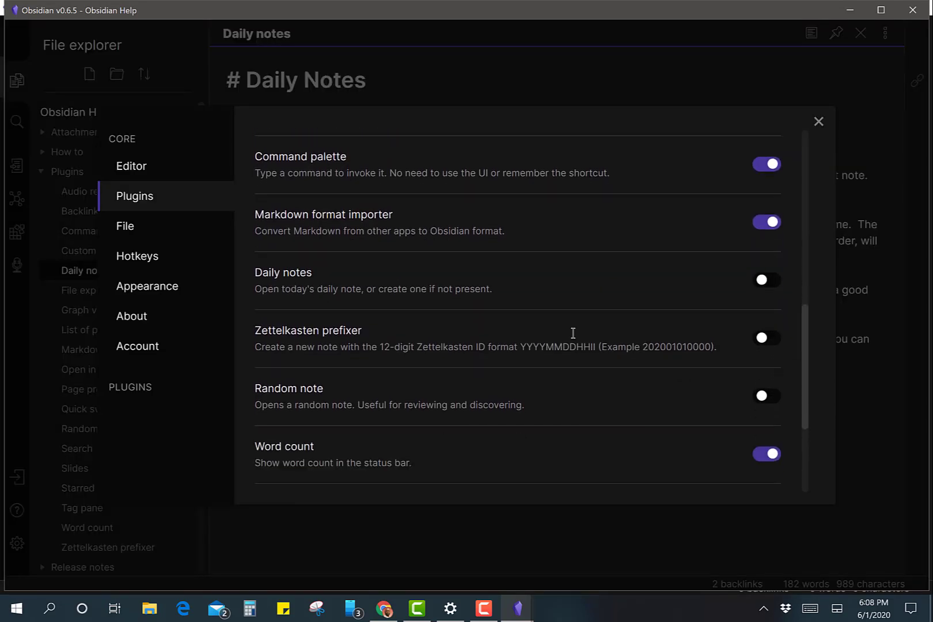
left_click(767, 280)
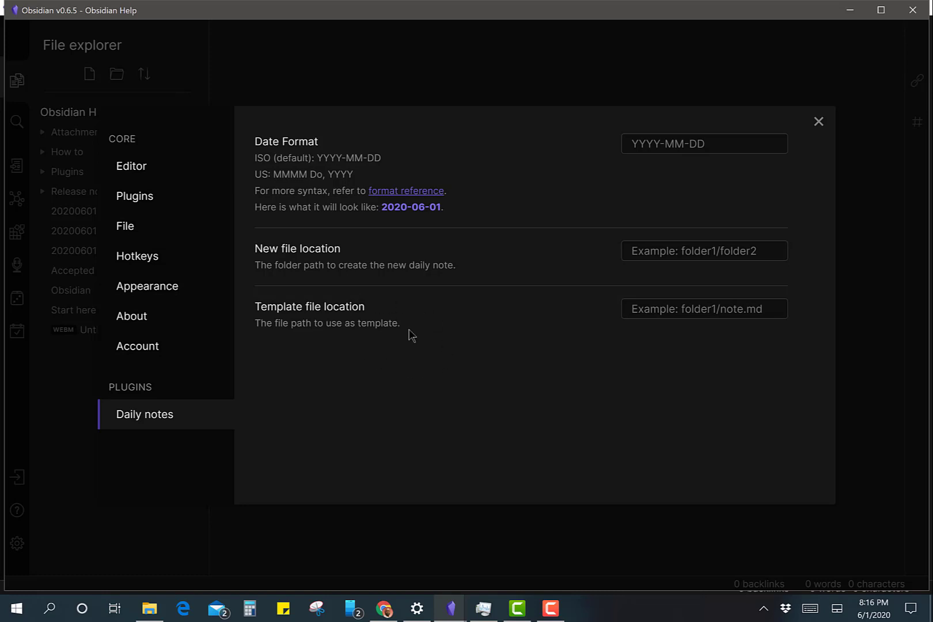
- Close Settings and create a new note named notetmpl
left_click(818, 122)
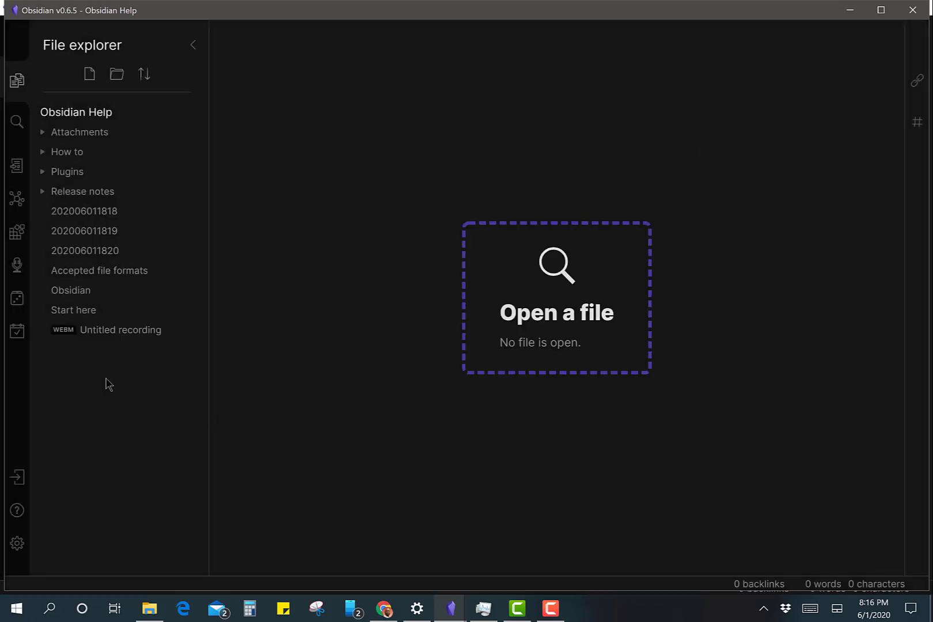
left_click(89, 76)
type("notetmpl")
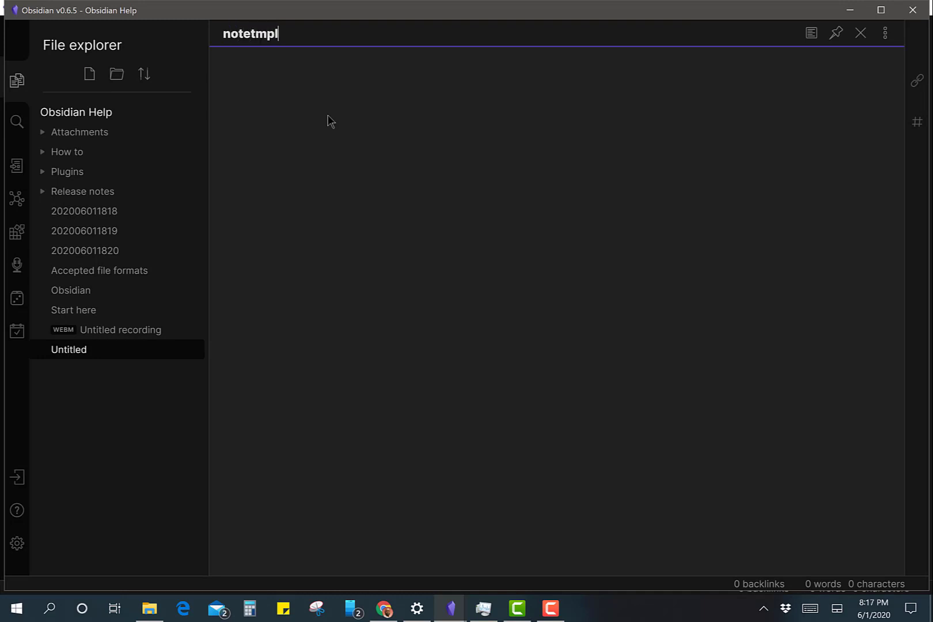
type(".md")
key("Return")
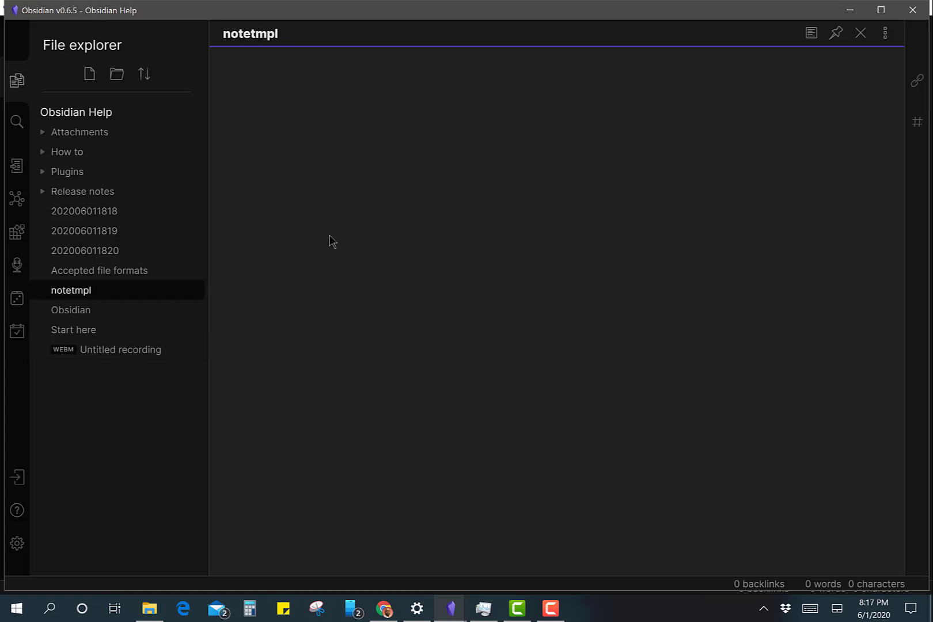
- Write the prompts 'What am i grateful for today?', 'Did I meditate?', 'Did I workout?' and close the note
type("What am i grateful for today")
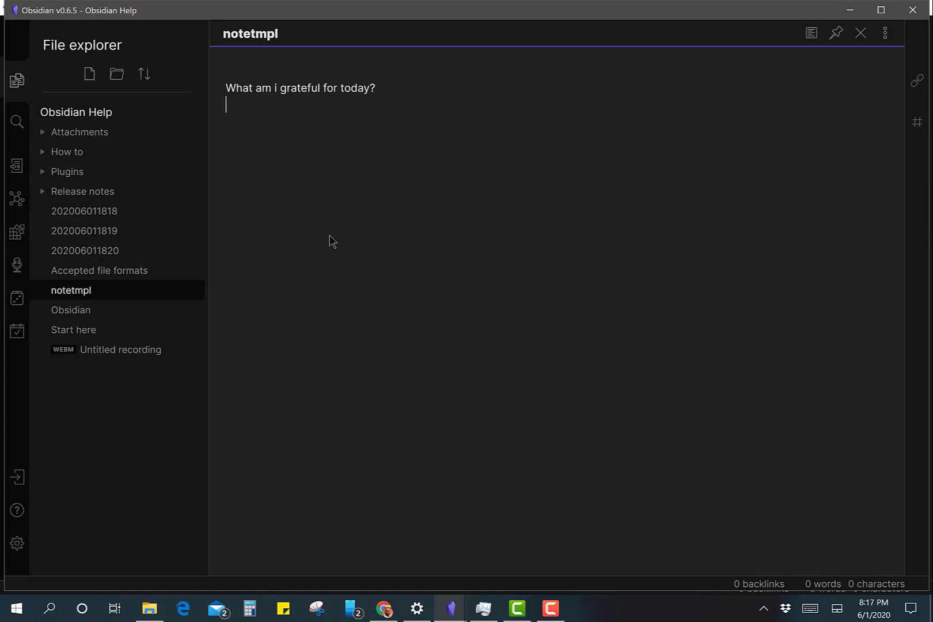
type("?")
key("Return")
key("Return")
type("Did")
type("I meditate?")
key("Return")
key("Return")
type("Did I ")
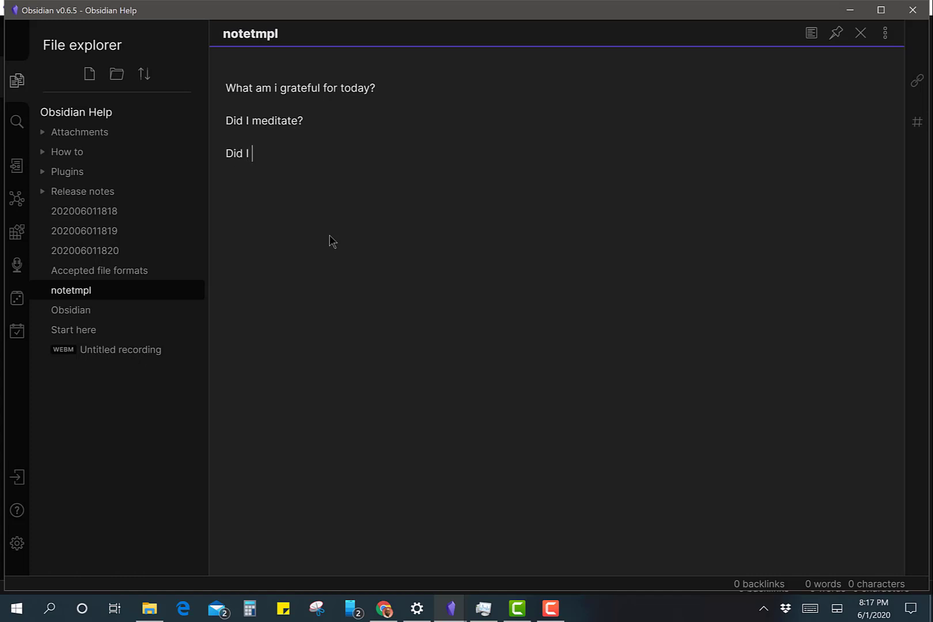
type("workout?")
left_click(861, 36)
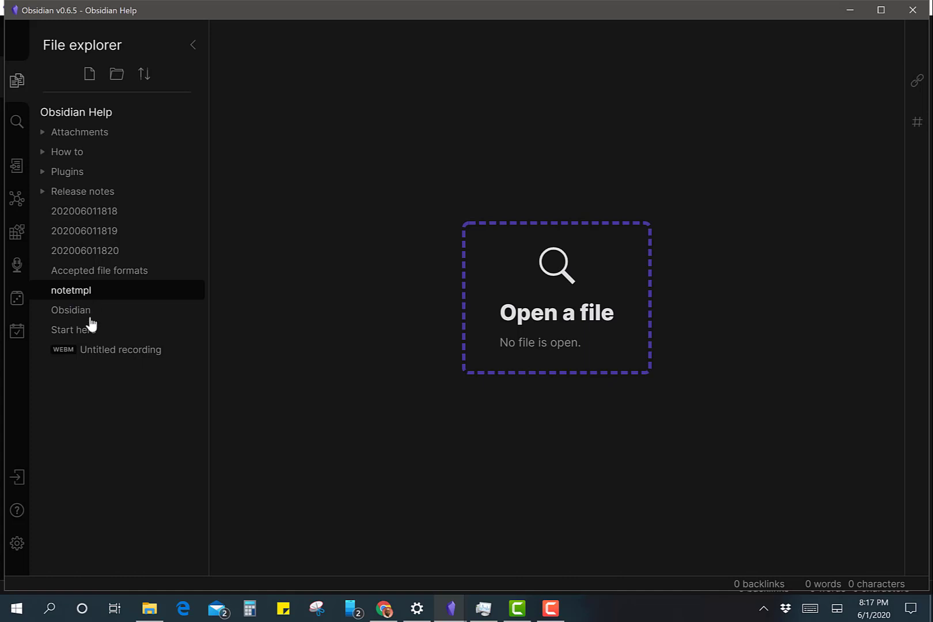
- Set the Daily notes template file location to notetmpl.md and close the settings
left_click(17, 544)
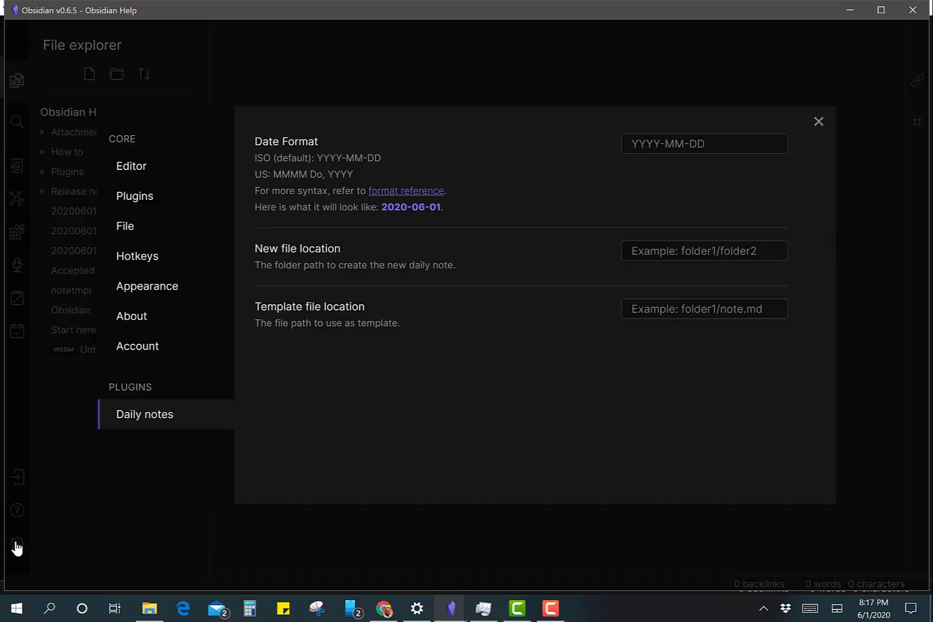
left_click(668, 303)
type("note")
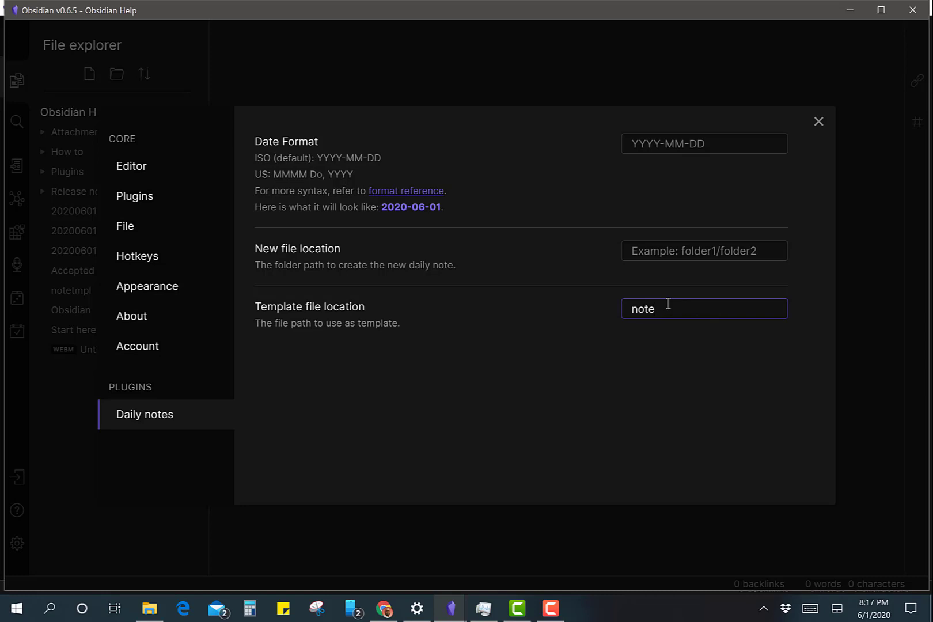
type("tmpl.md")
left_click(640, 397)
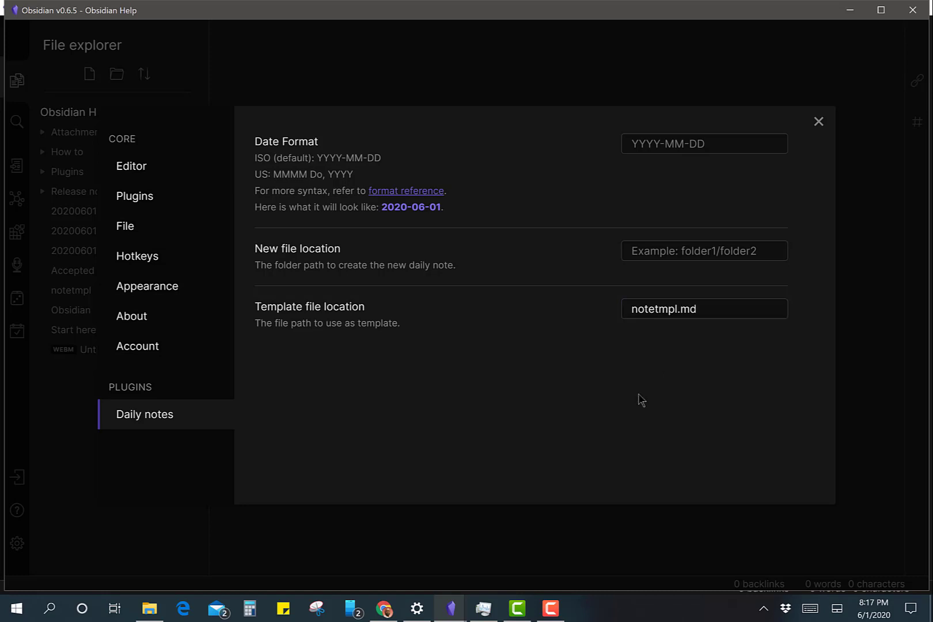
left_click(818, 122)
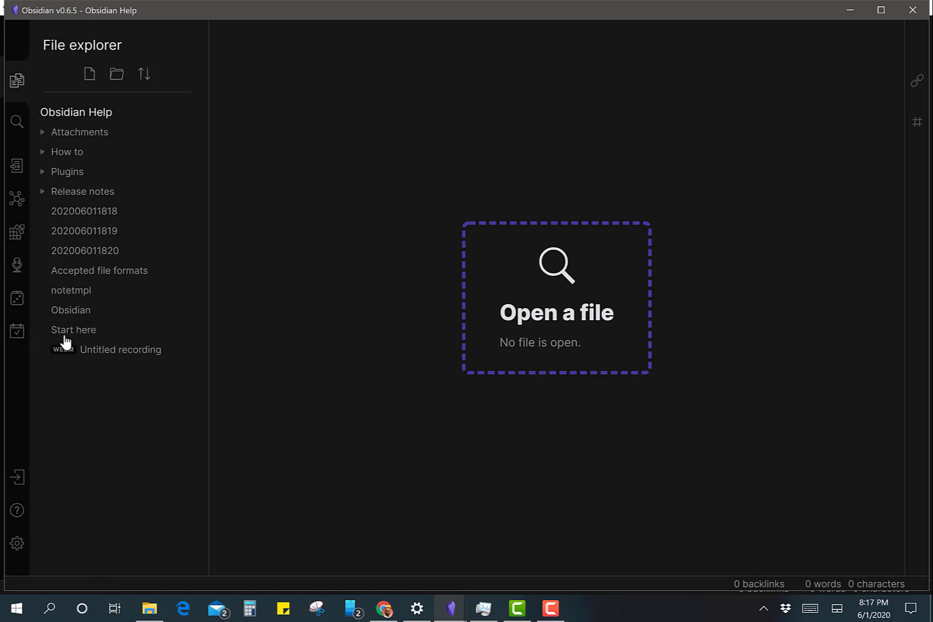
left_click(17, 332)
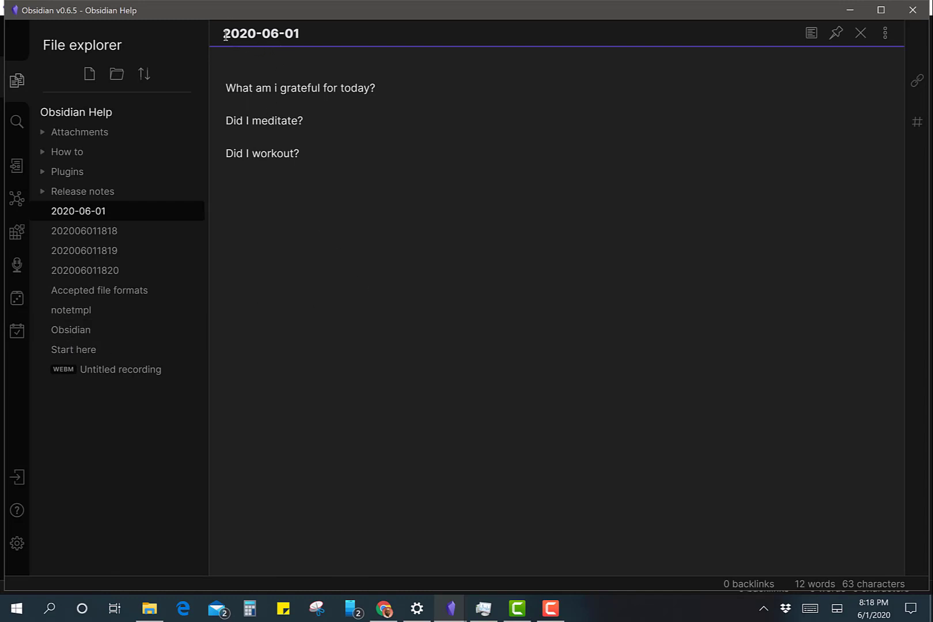
left_click_drag(222, 33, 313, 34)
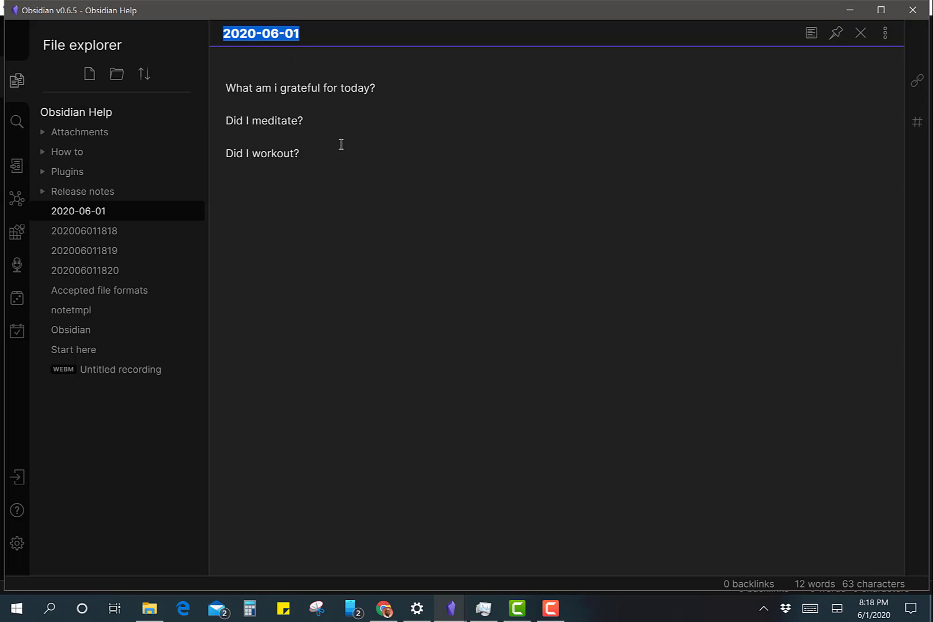
left_click(298, 120)
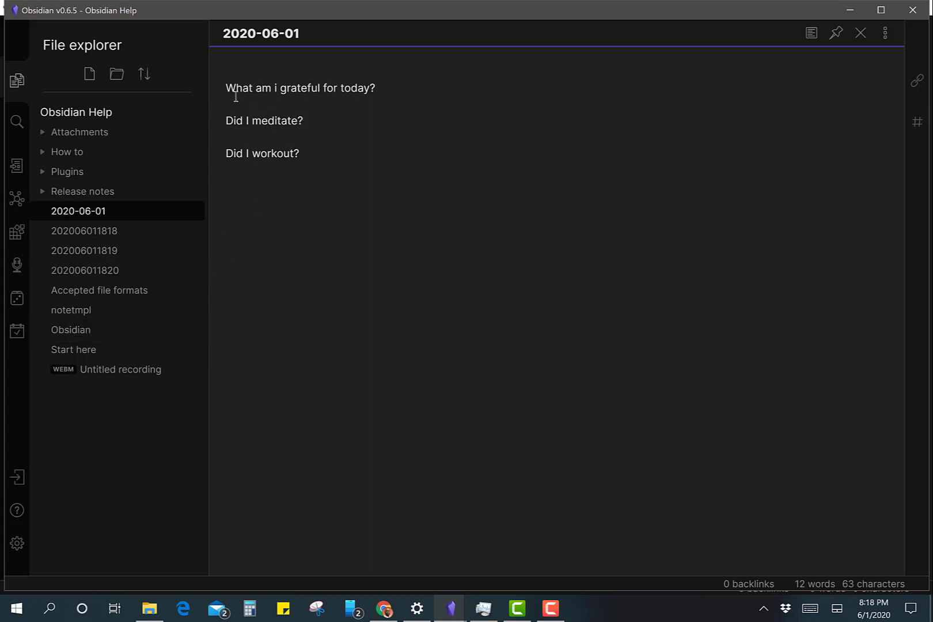
left_click_drag(226, 87, 370, 88)
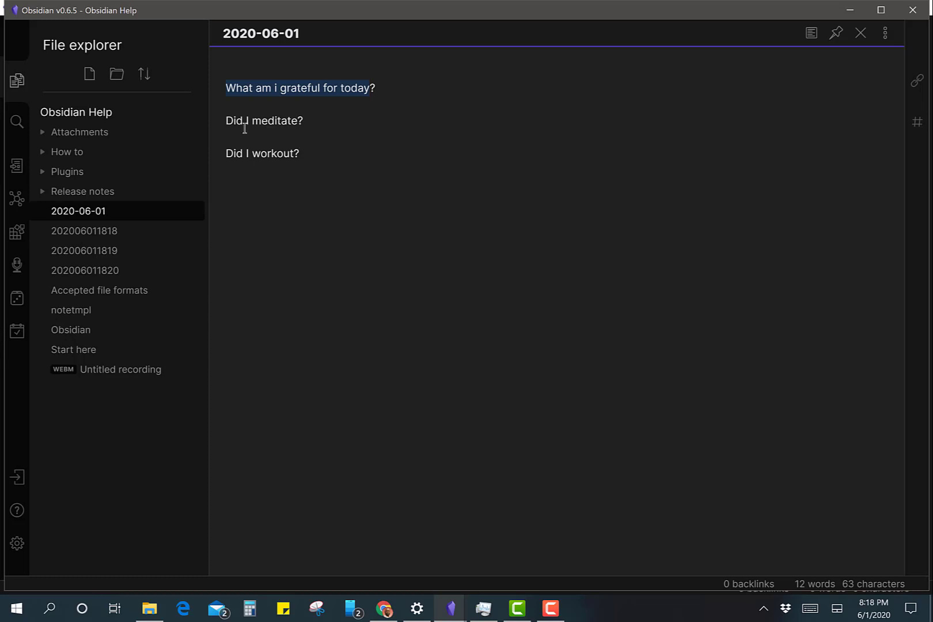
left_click_drag(227, 120, 309, 122)
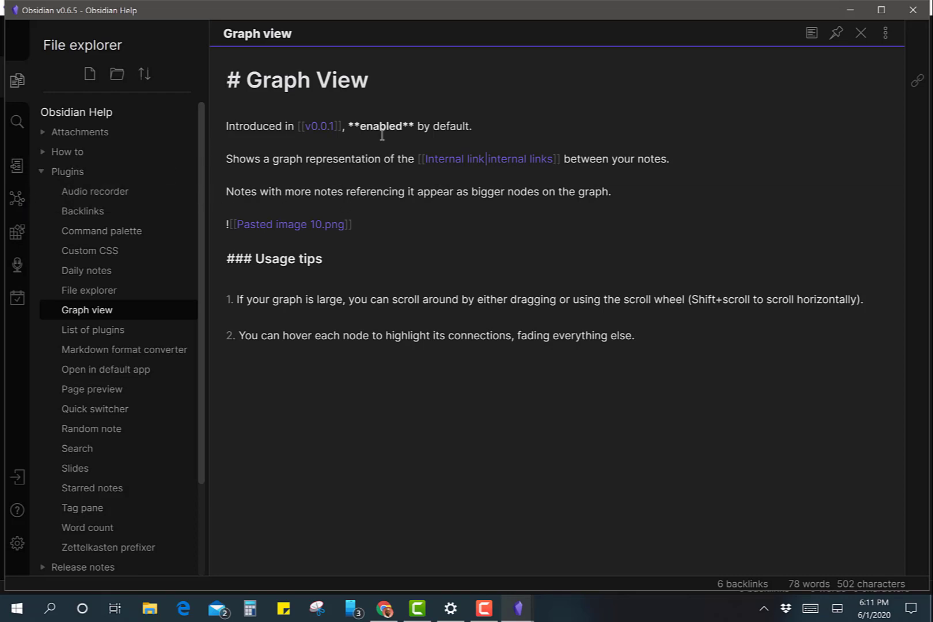
- View the graph of linked notes and open the Command palette note from it
left_click(17, 201)
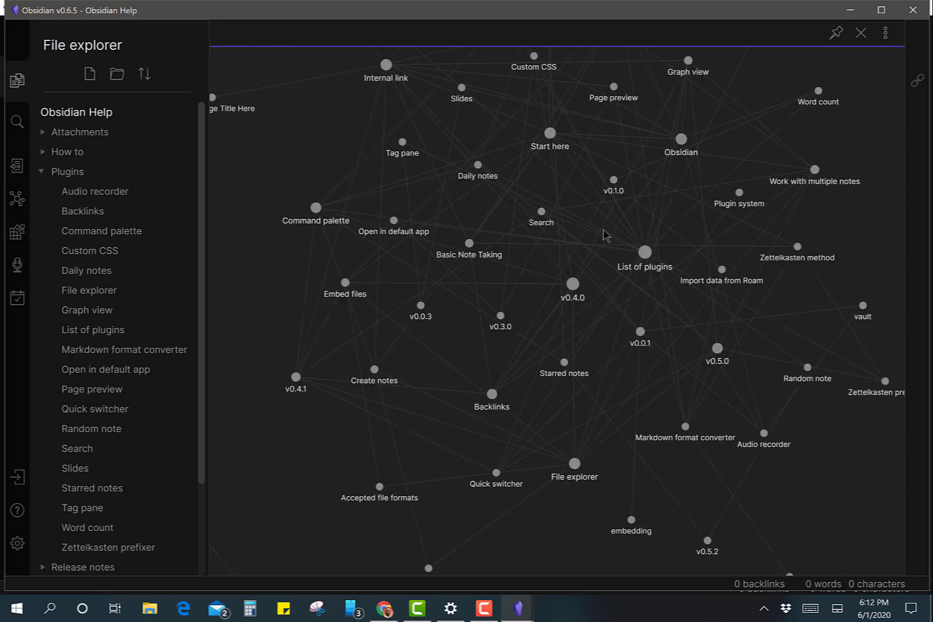
left_click(316, 208)
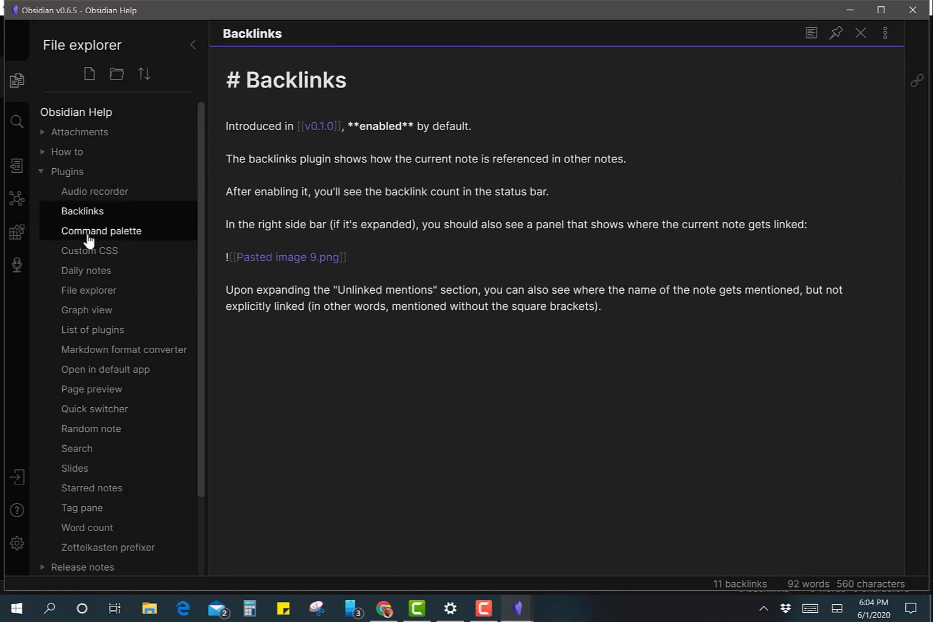
- Open the Command palette help note and briefly preview the command list with Ctrl+P
left_click(88, 233)
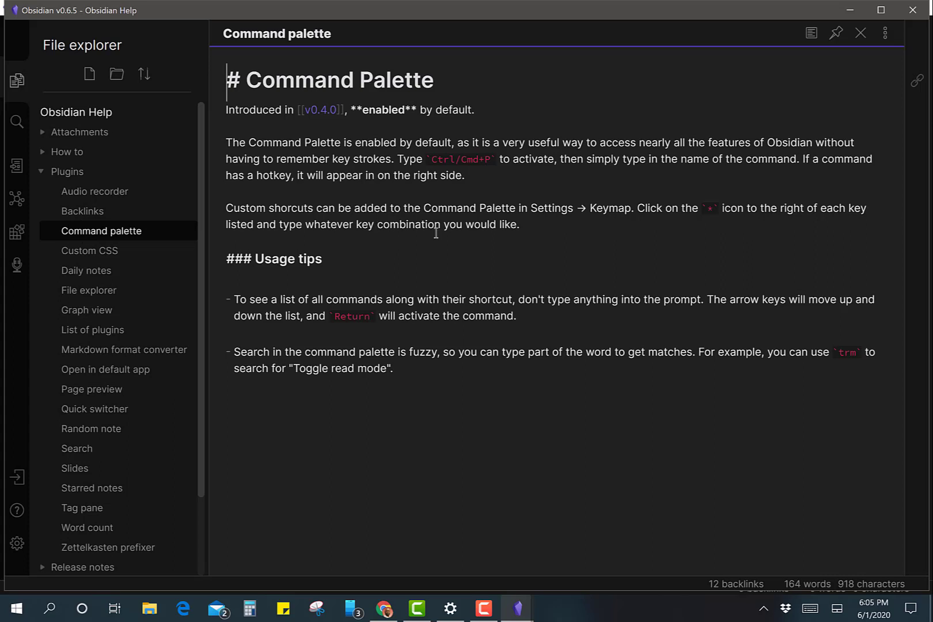
key("ctrl+p")
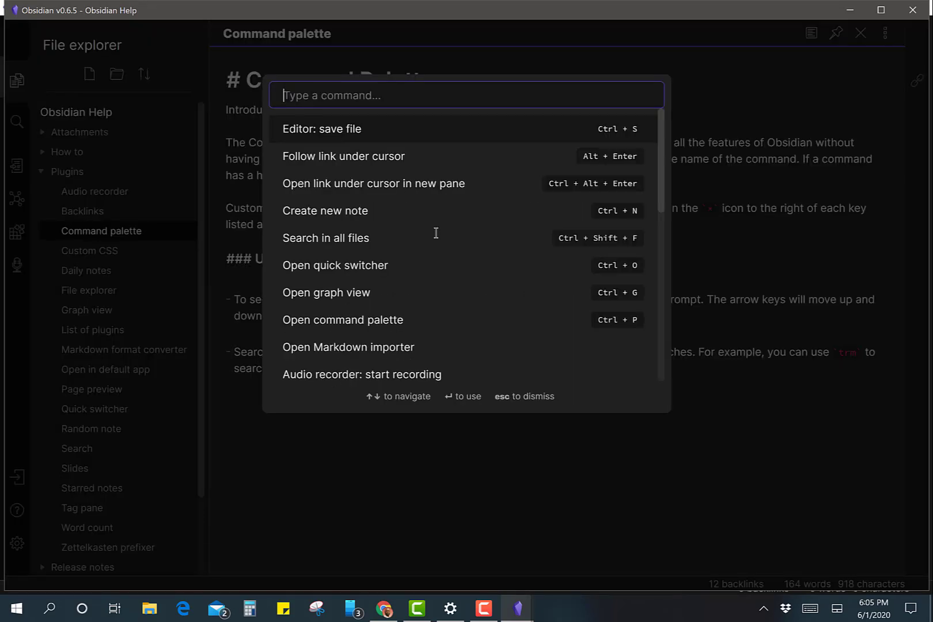
key("Down")
key("Escape")
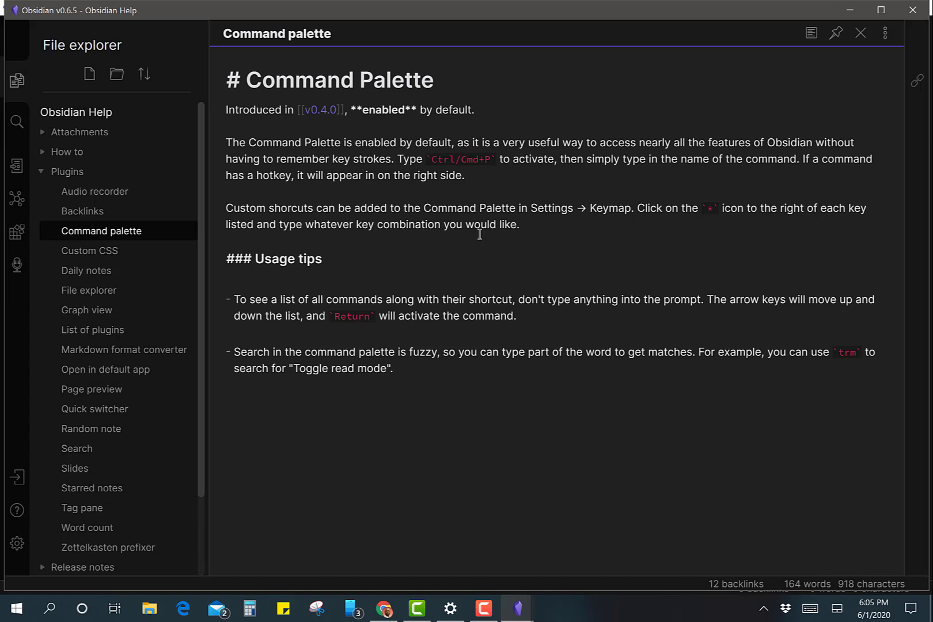
- Browse the full command list, then dismiss it and show the core plugins settings page
key("ctrl+p")
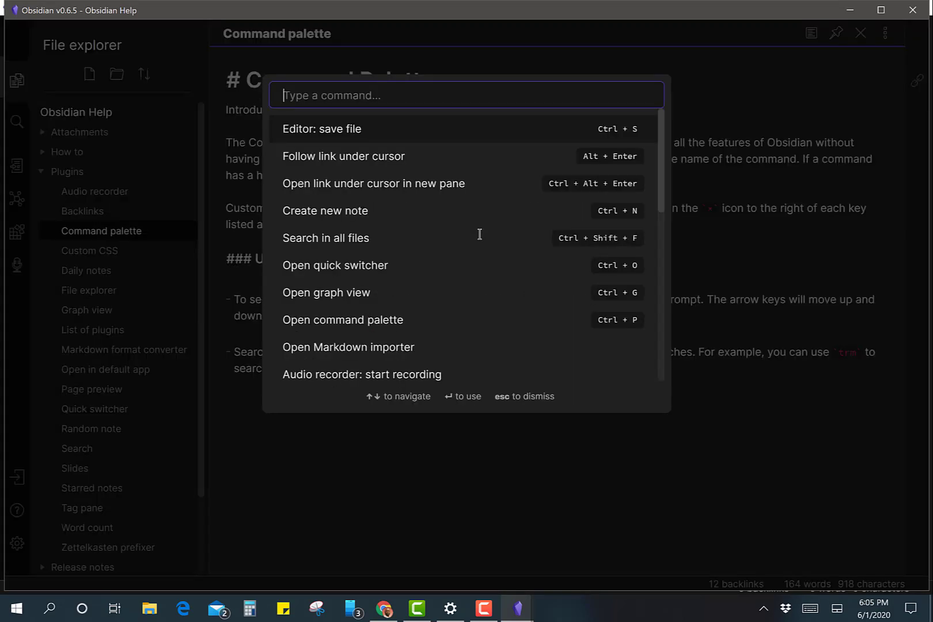
scroll(479, 234, "down", 7)
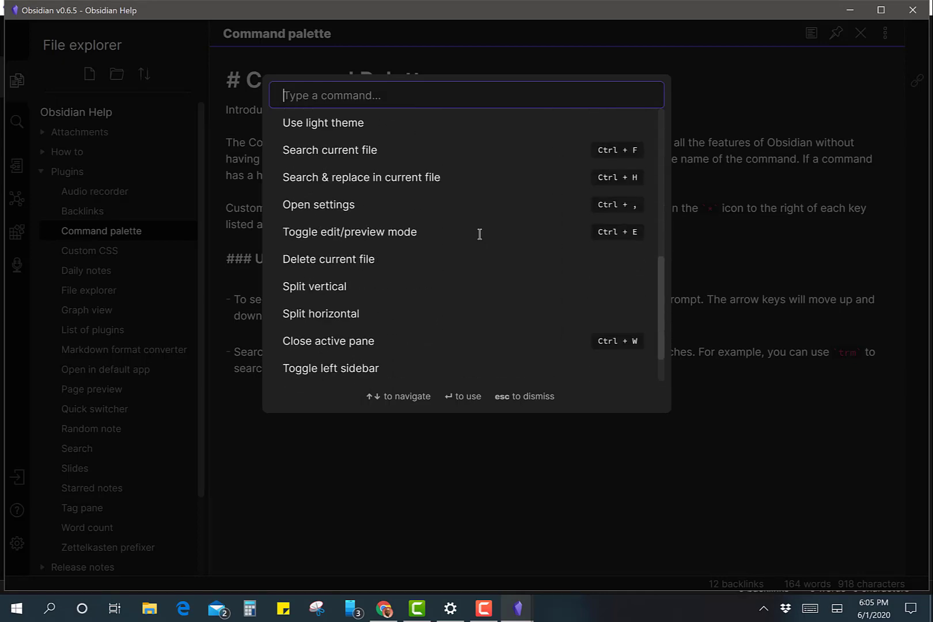
scroll(479, 234, "down", 1)
scroll(479, 234, "up", 6)
scroll(479, 234, "up", 2)
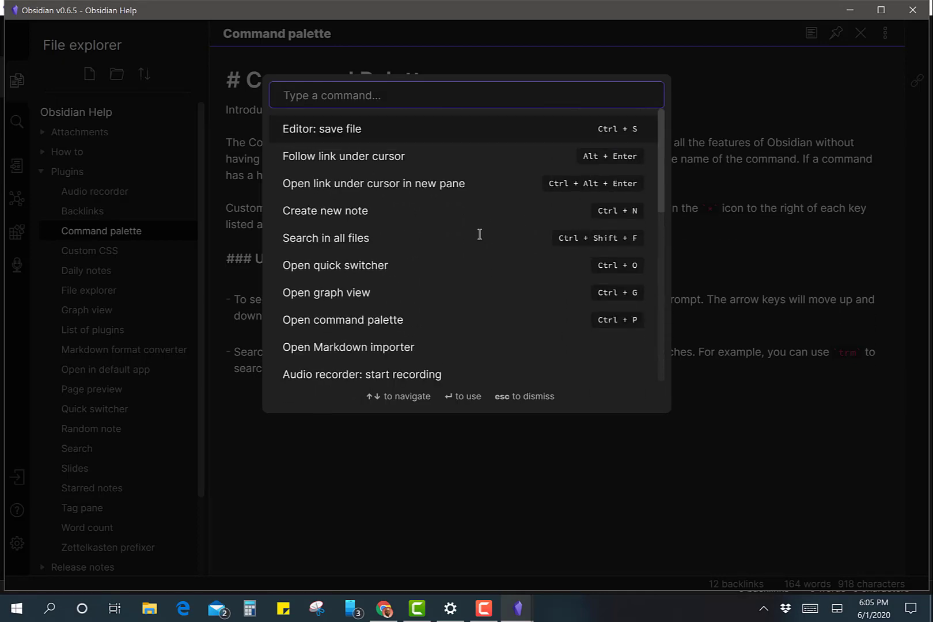
scroll(479, 234, "down", 4)
scroll(479, 234, "up", 3)
scroll(479, 234, "down", 5)
scroll(479, 234, "up", 3)
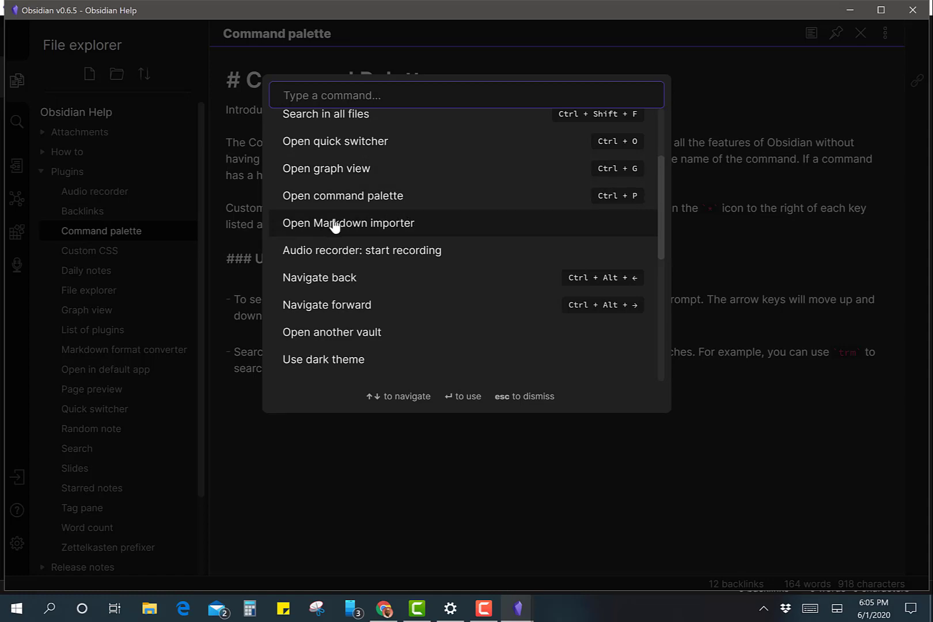
key("Escape")
left_click(16, 543)
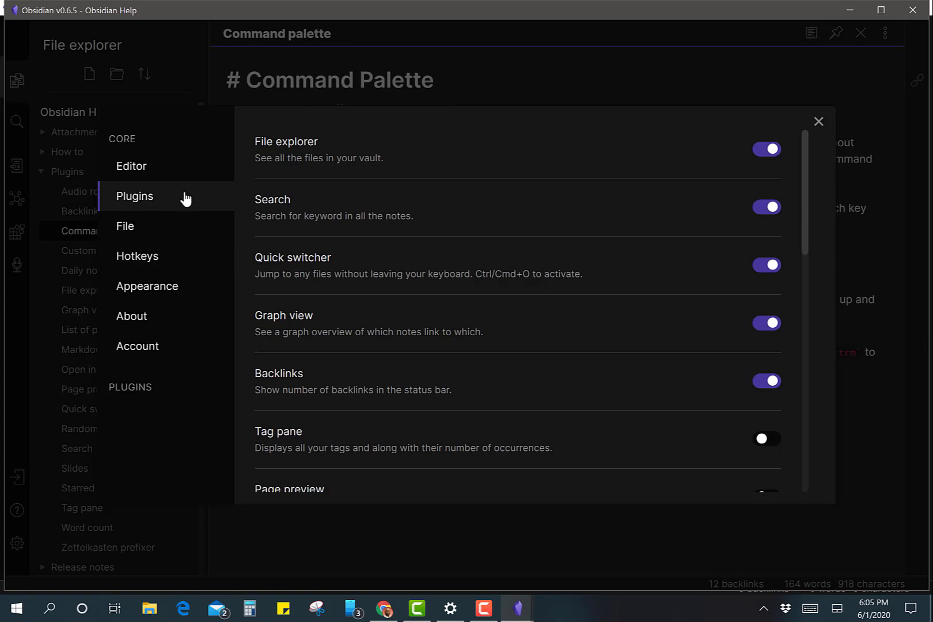
- In Hotkeys, find Split vertical and start customizing its hotkey
left_click(144, 266)
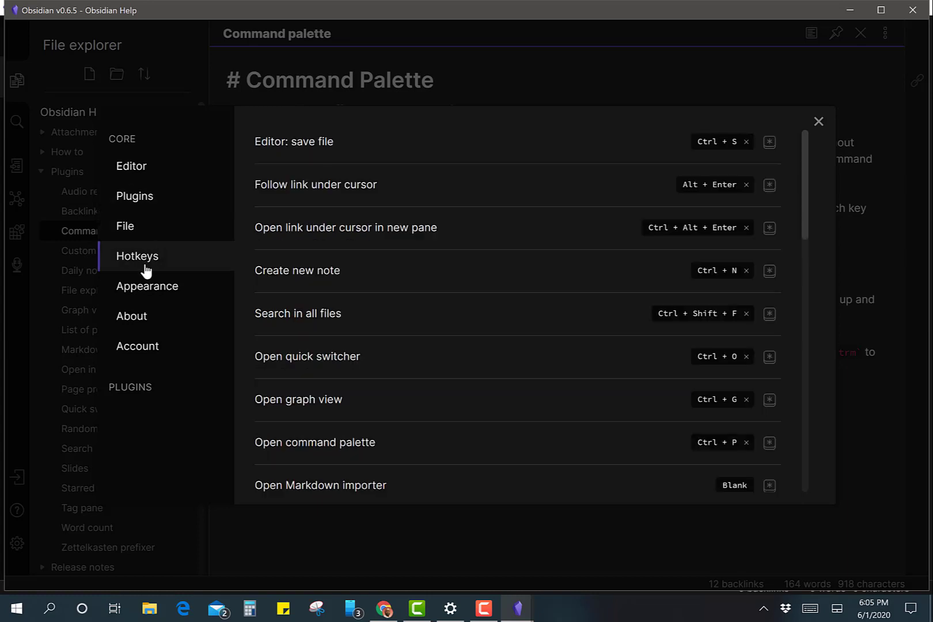
scroll(540, 376, "down", 3)
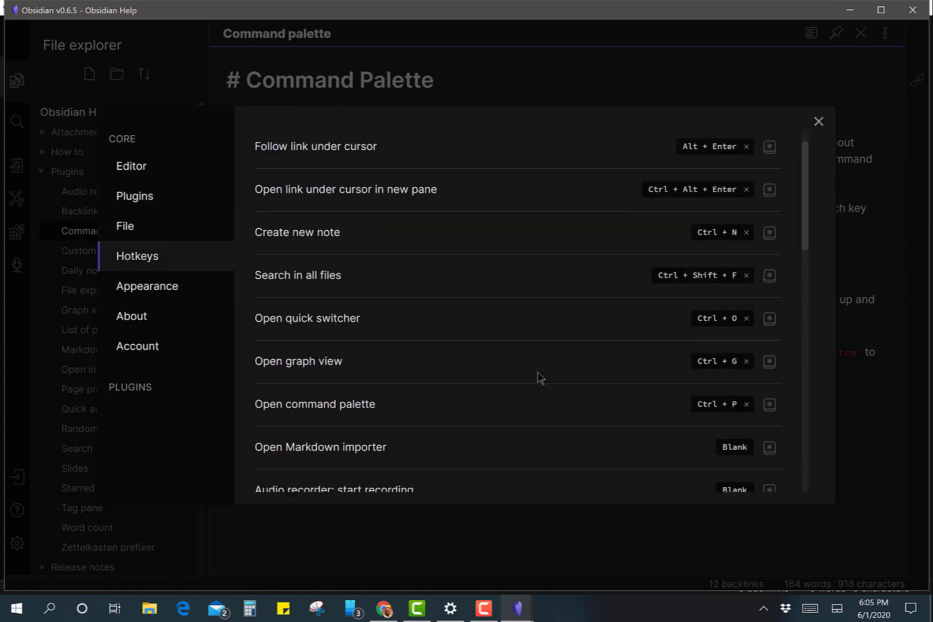
scroll(540, 376, "down", 9)
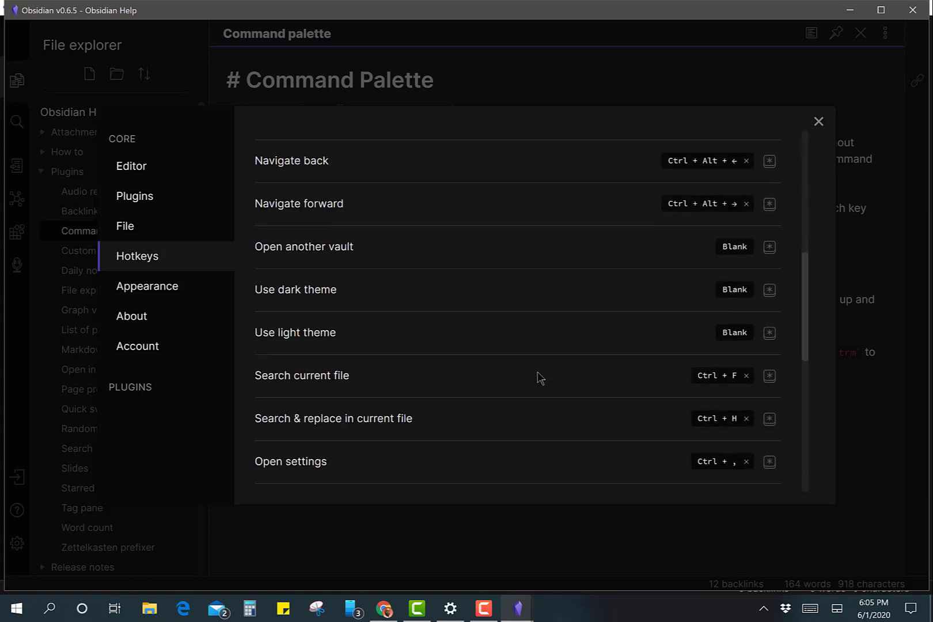
scroll(539, 377, "down", 4)
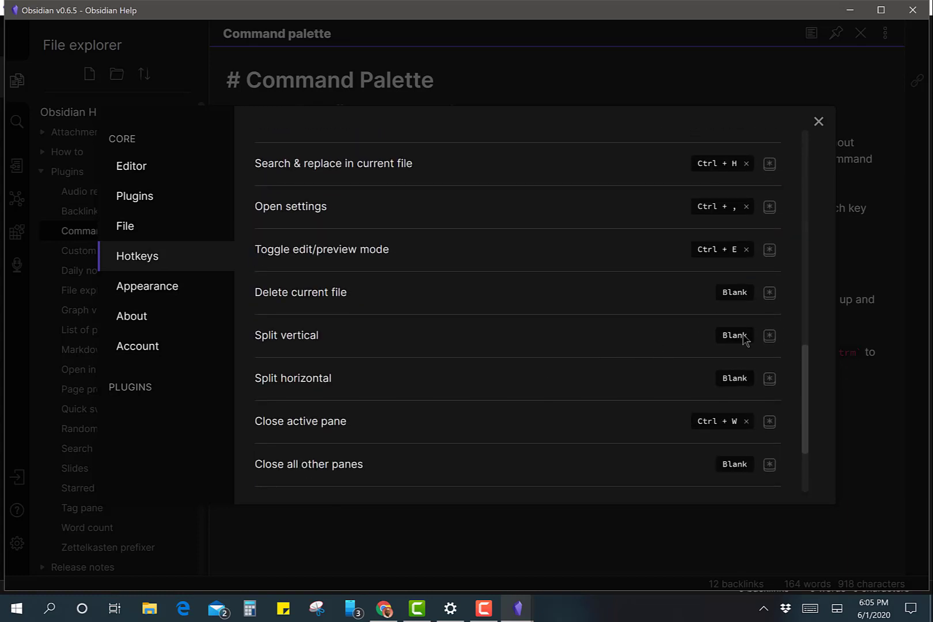
left_click(770, 336)
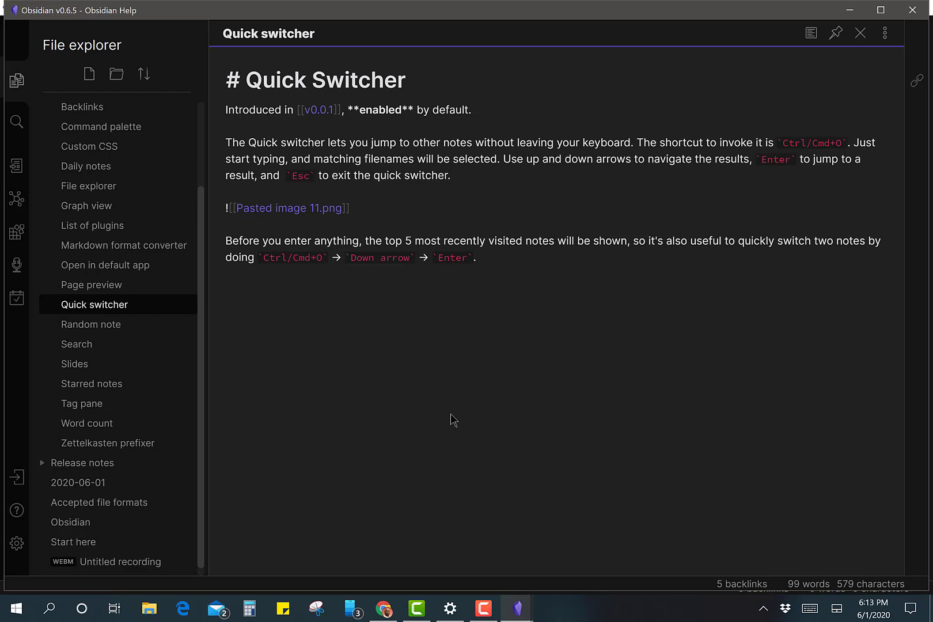
- In the Quick switcher note, bring up the quick switcher with Ctrl+O, then dismiss it
left_click(433, 205)
key("ctrl+o")
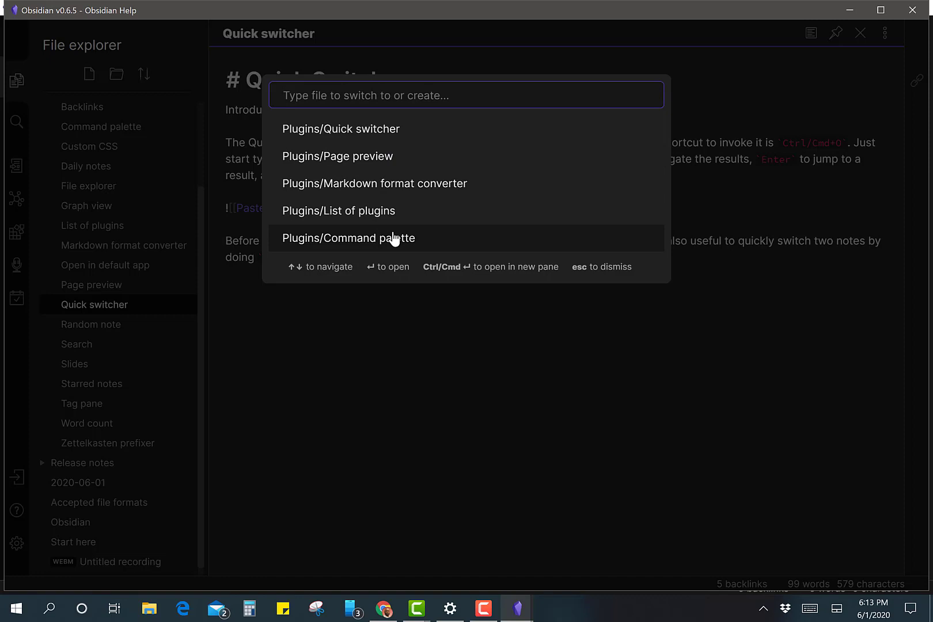
key("Escape")
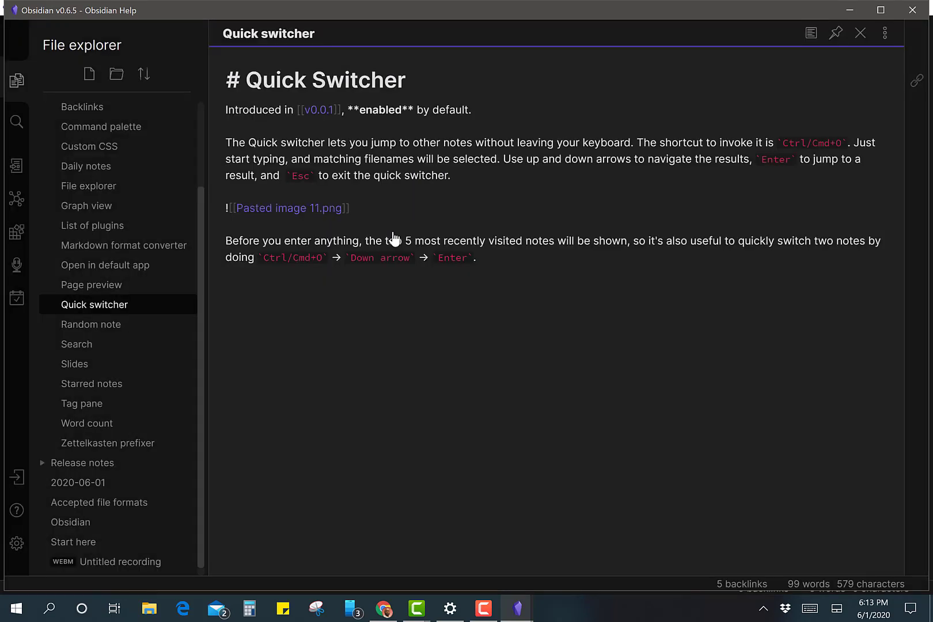
- Open the Random note help note and enable the Random note core plugin
left_click(108, 326)
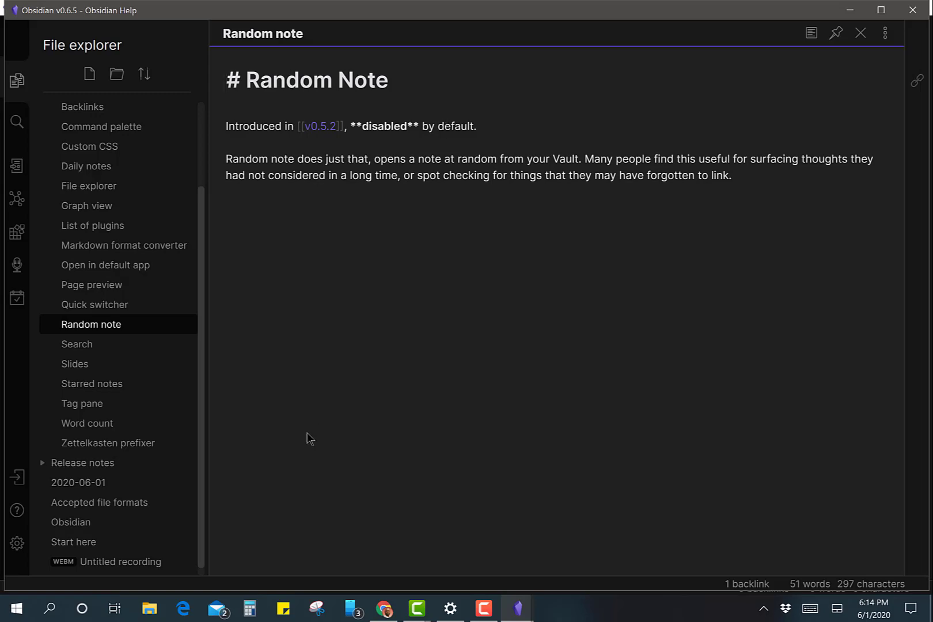
left_click(18, 546)
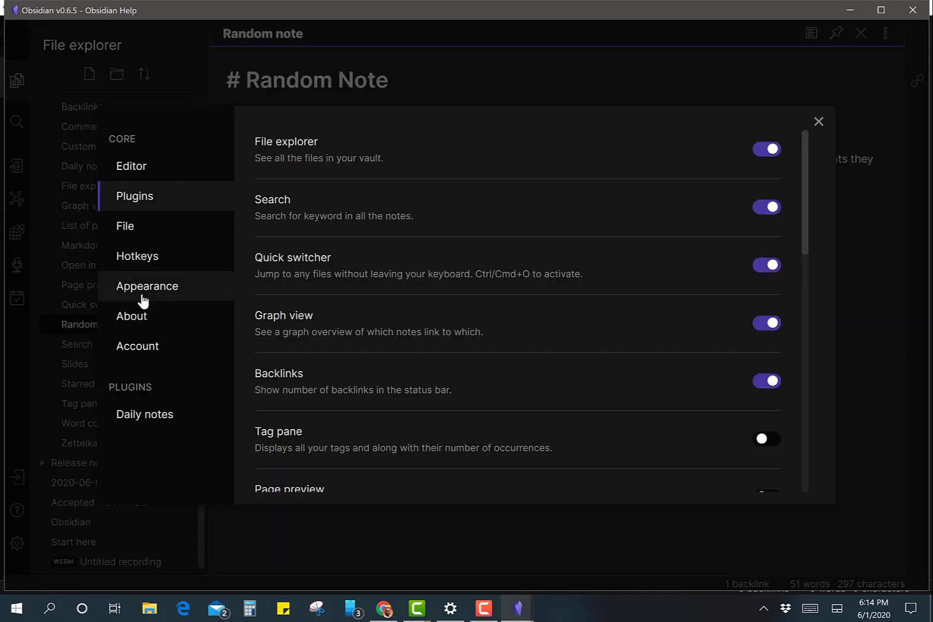
scroll(372, 461, "down", 1)
scroll(372, 461, "down", 10)
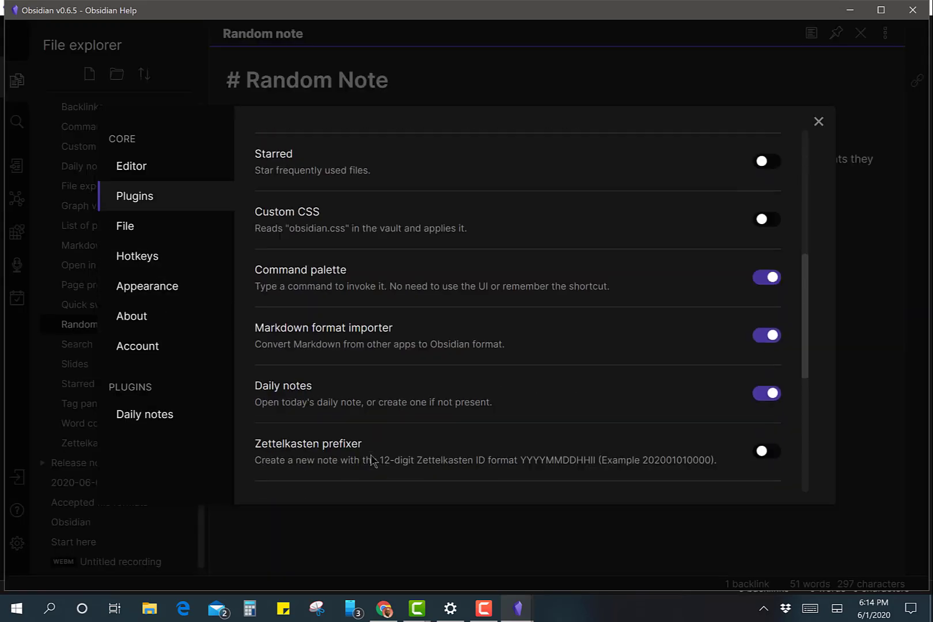
scroll(372, 461, "down", 1)
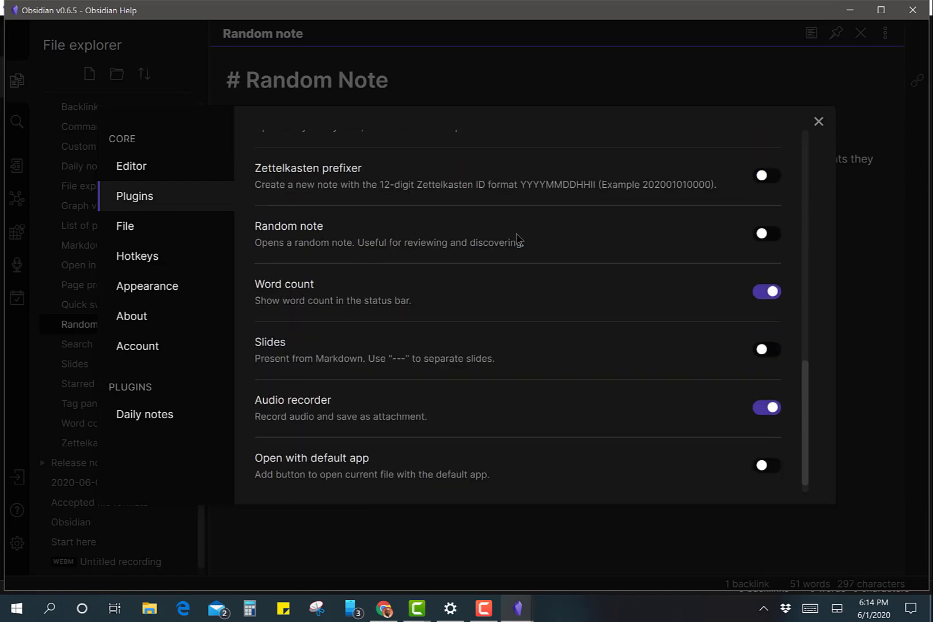
left_click(764, 235)
left_click(819, 124)
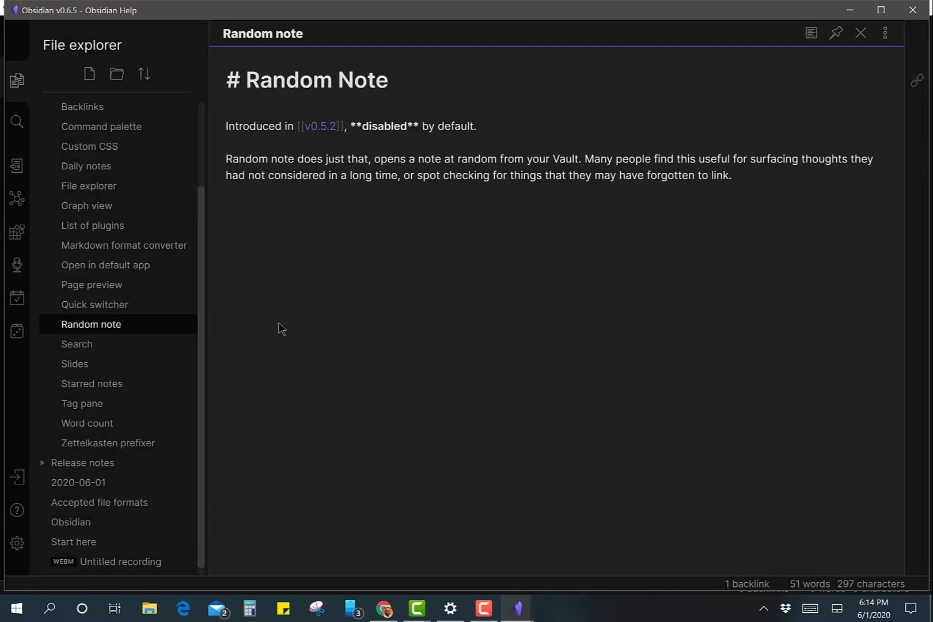
- Jump through three random notes, ending on the Tag pane note
left_click(17, 333)
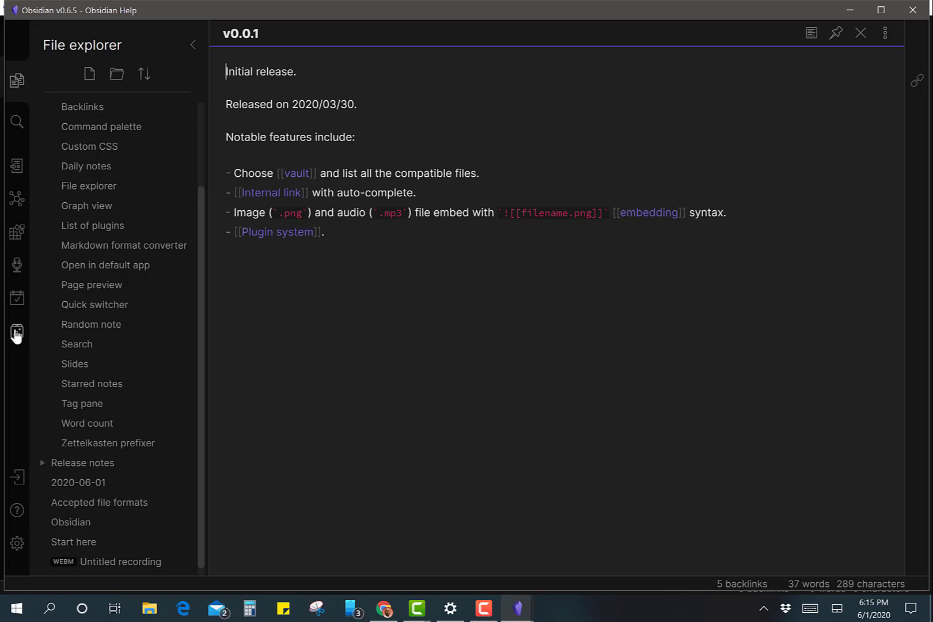
left_click(16, 333)
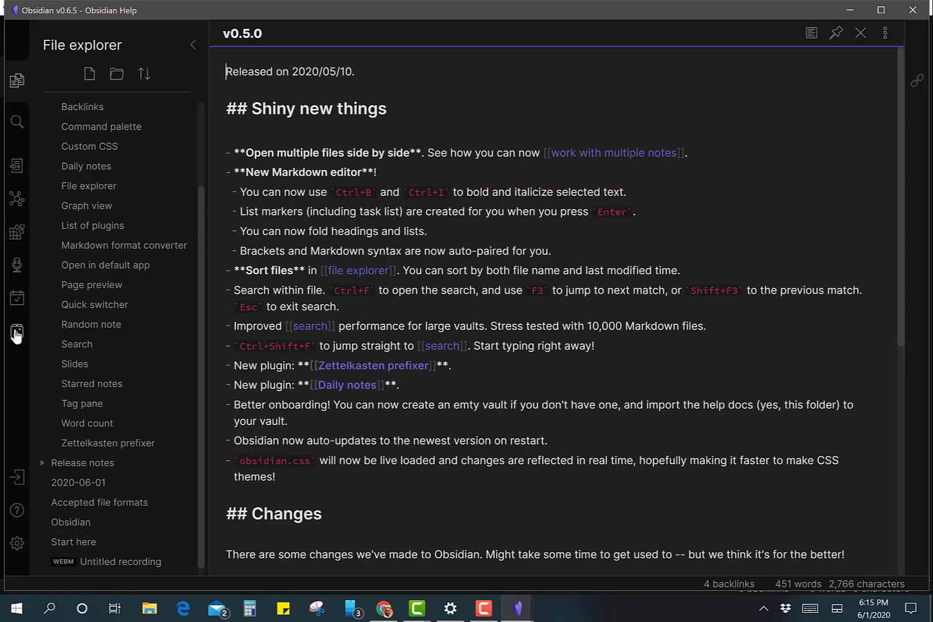
left_click(17, 333)
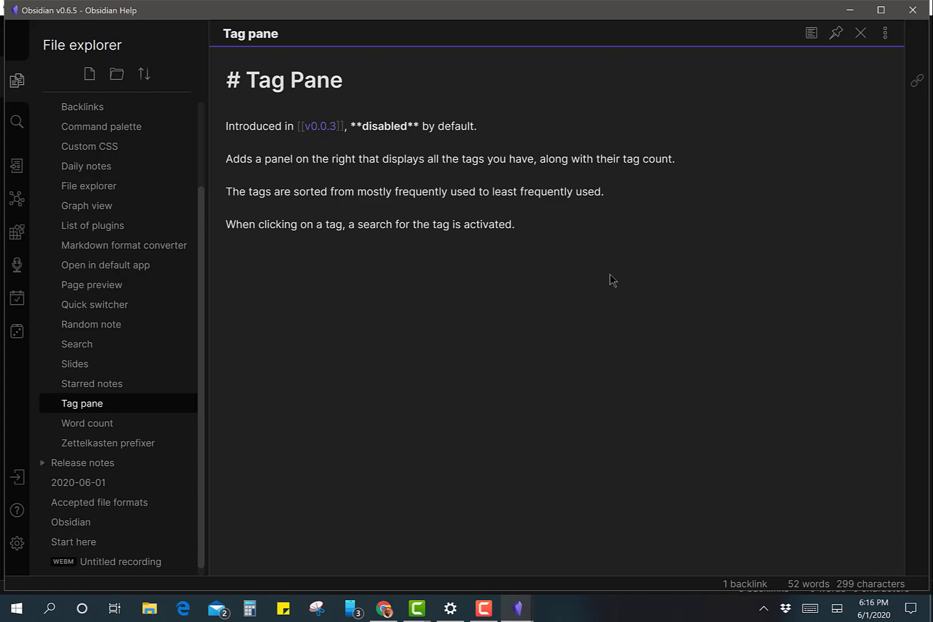
- Enable the Tag pane core plugin and show the Tags panel listing #tags with count 4
left_click(16, 543)
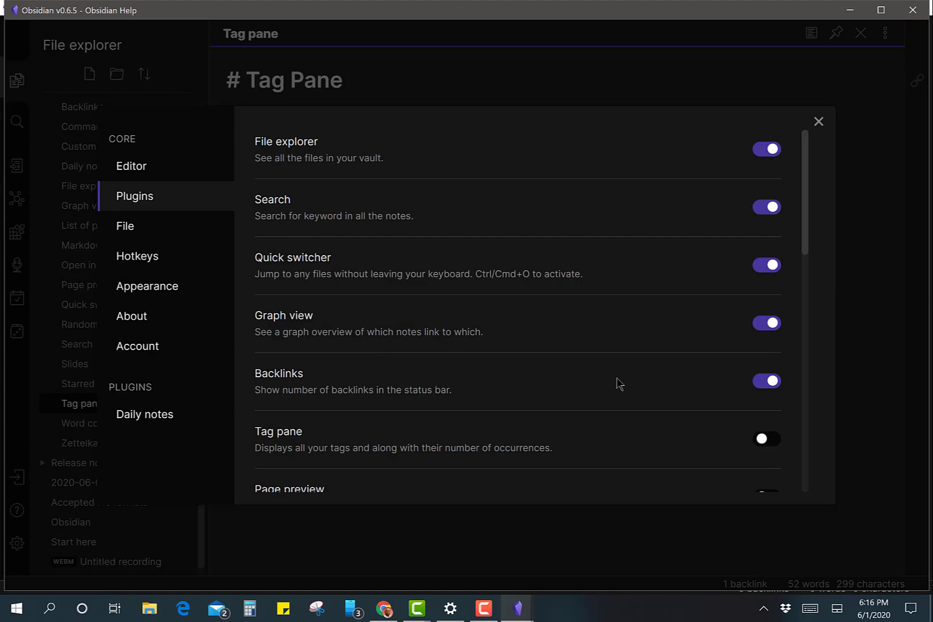
scroll(618, 383, "down", 4)
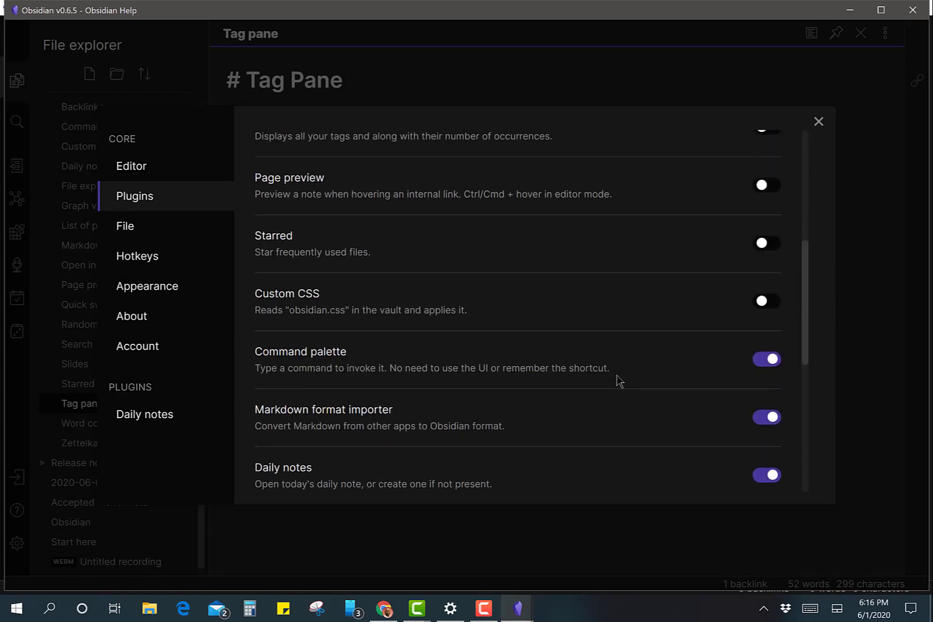
left_click(763, 197)
left_click(818, 123)
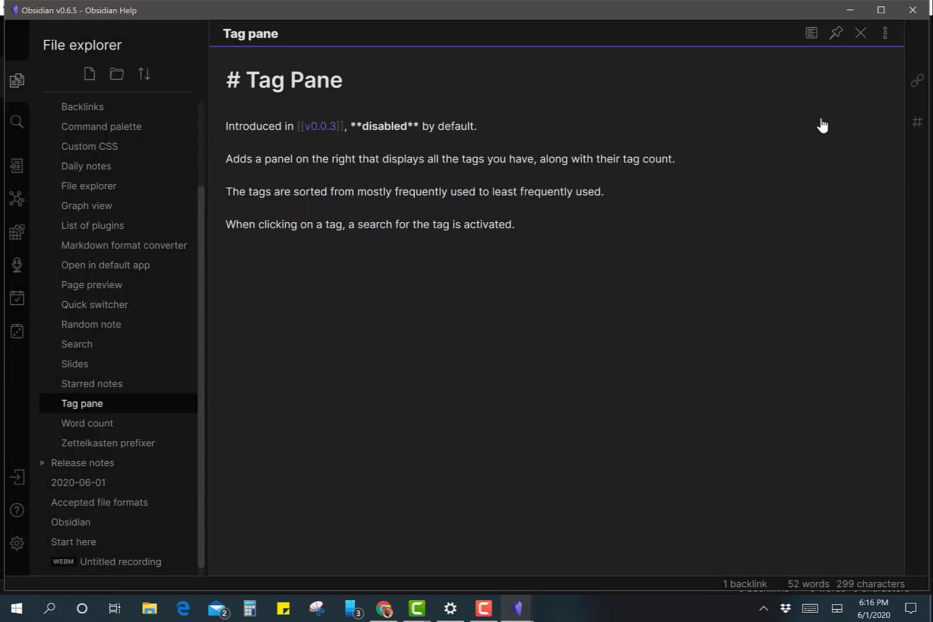
left_click(916, 125)
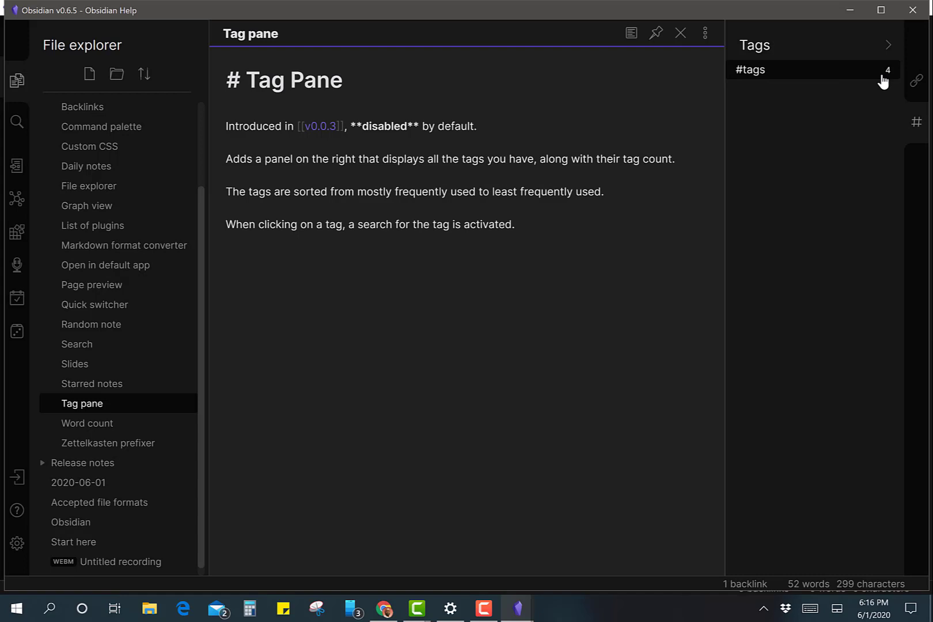
- Add the tag #tagone on a new line at the end of the Tag pane note
left_click(546, 290)
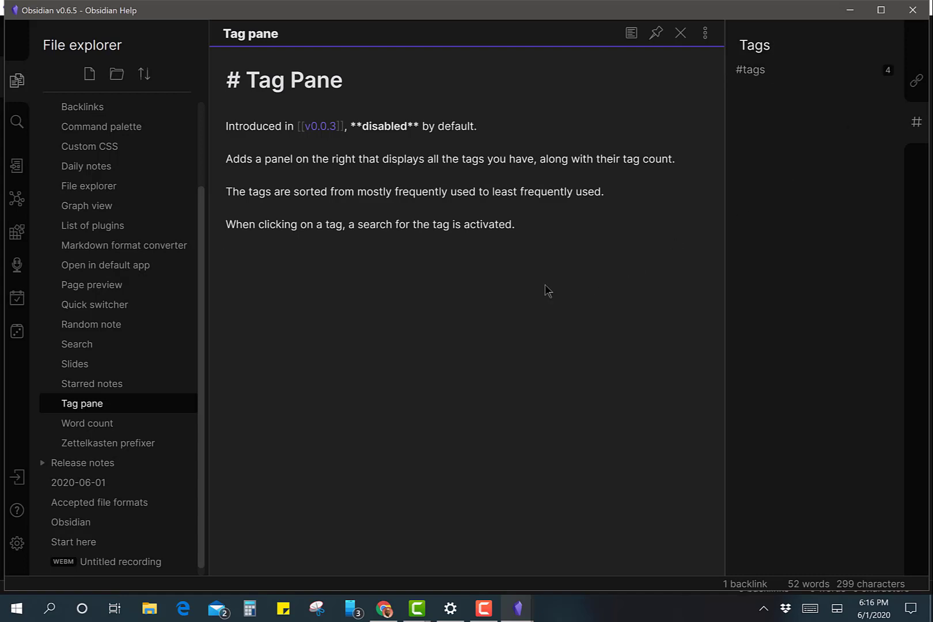
key("Return")
type("#")
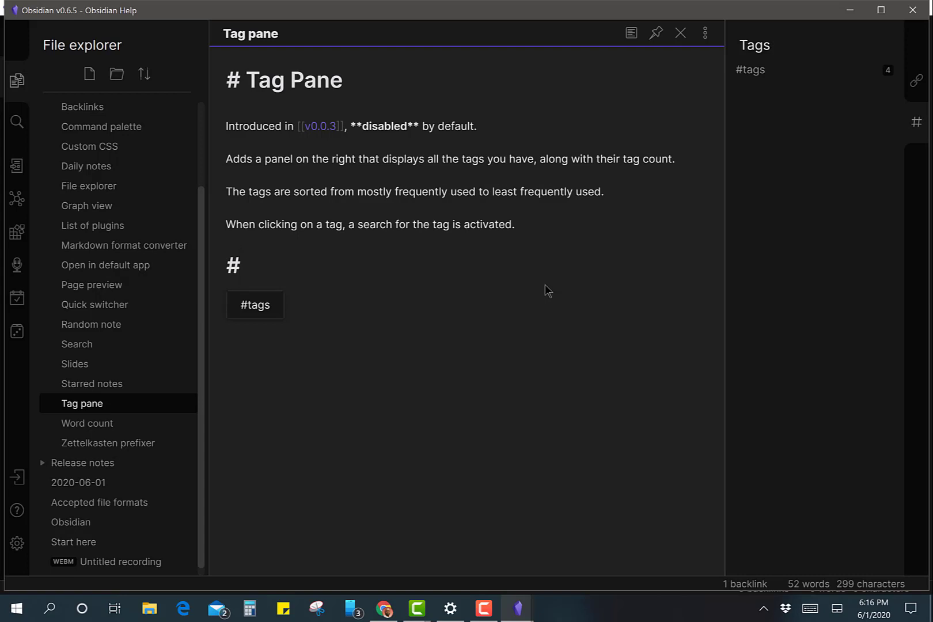
type("tagone")
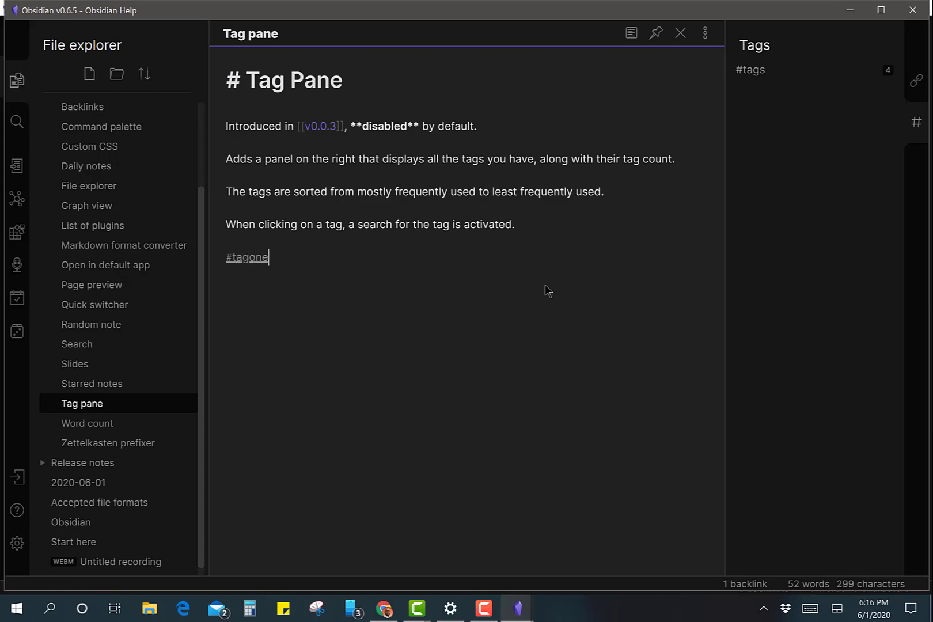
key("Return")
key("Return")
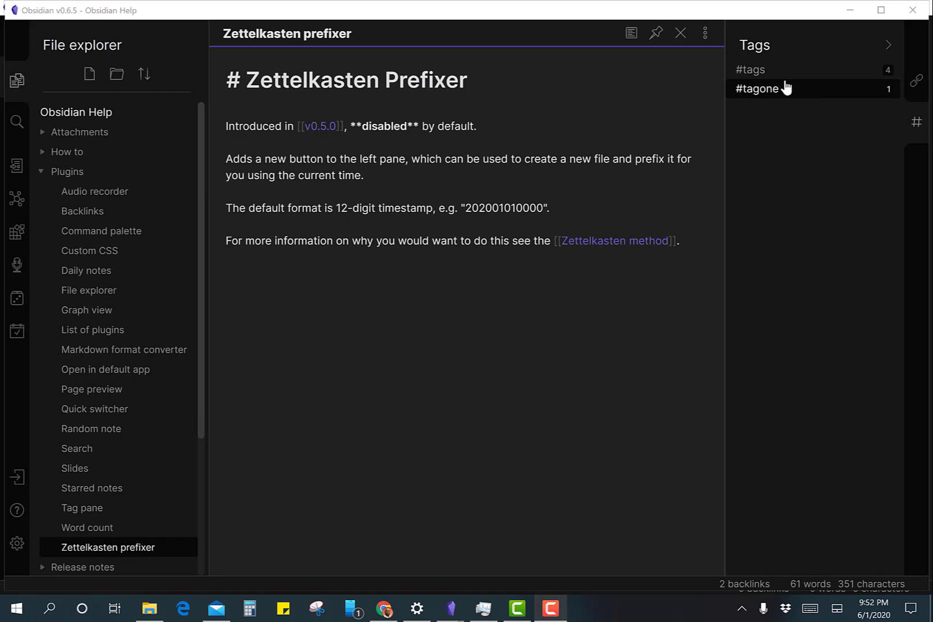
- Search the vault for every note tagged #tags from the Tags panel
left_click(776, 77)
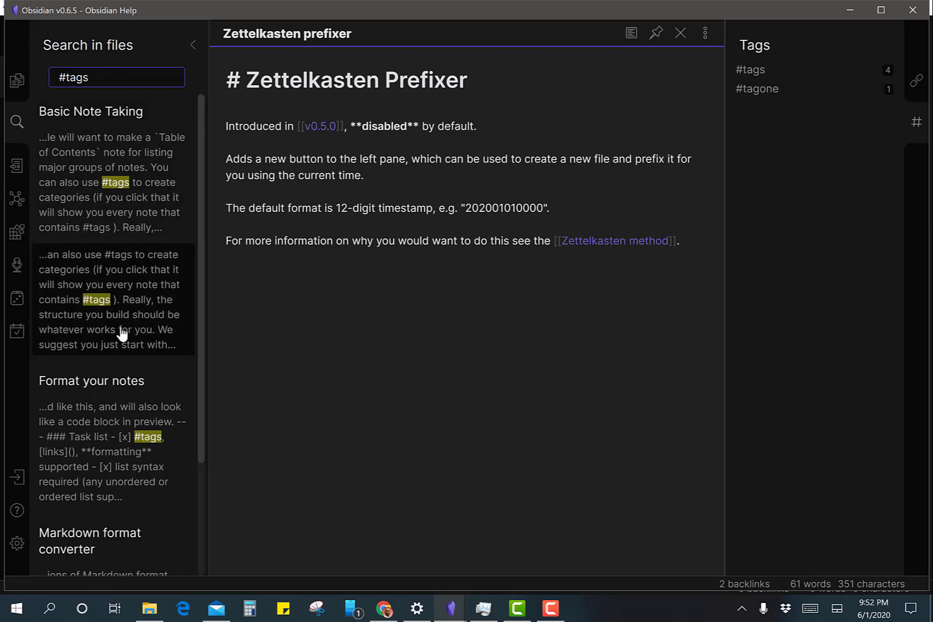
scroll(121, 327, "down", 2)
scroll(121, 331, "up", 2)
scroll(121, 333, "down", 2)
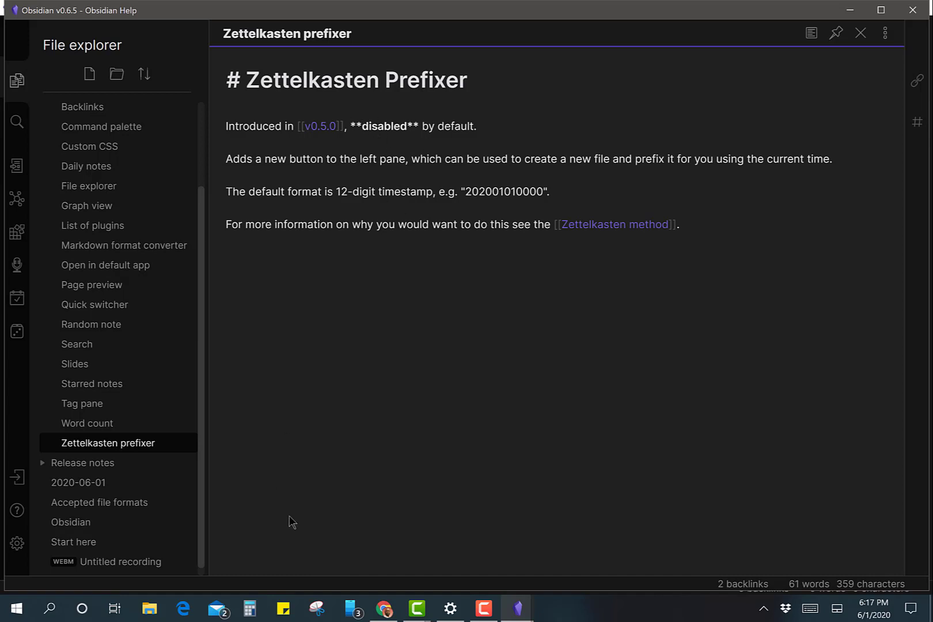
- Turn Zettelkasten prefixer on and Daily notes off, then show the prefixer's settings page
left_click(17, 543)
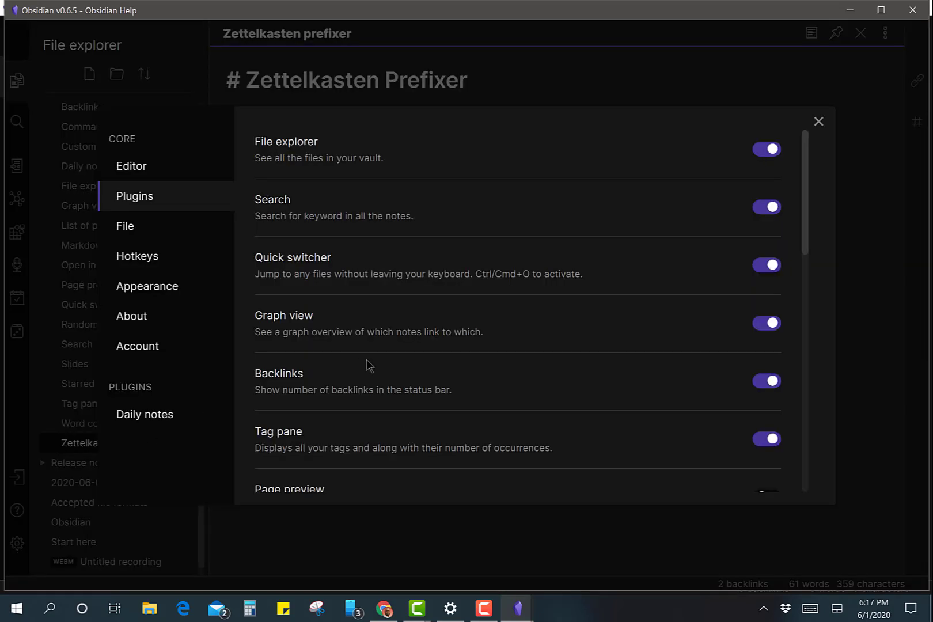
scroll(368, 366, "down", 10)
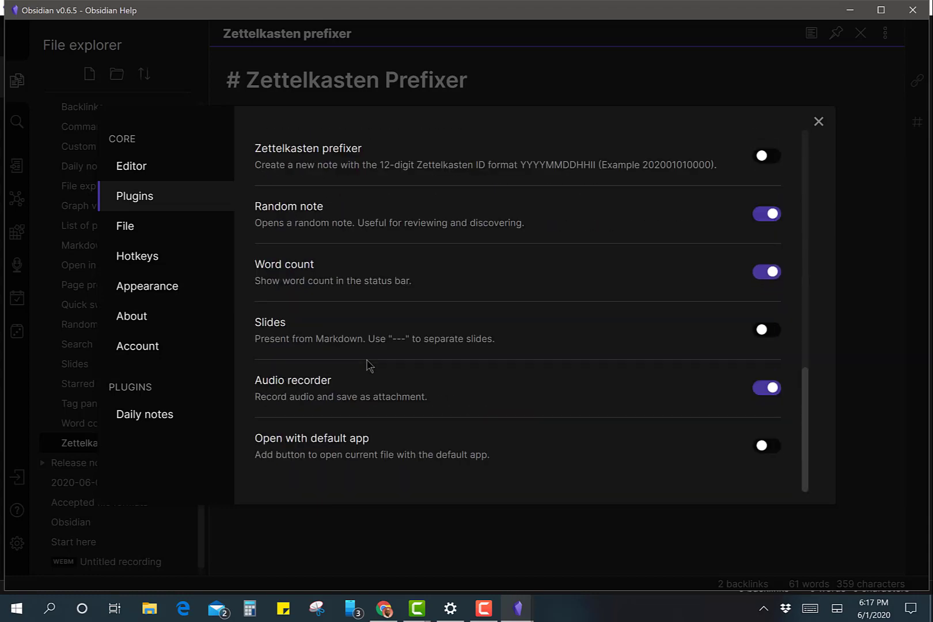
scroll(369, 366, "up", 1)
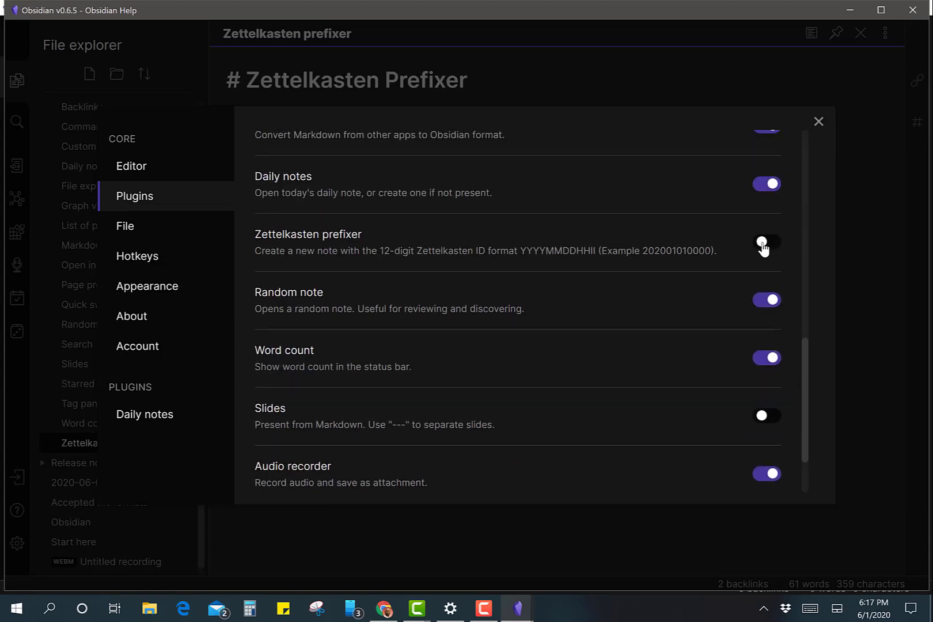
left_click(763, 244)
left_click(766, 184)
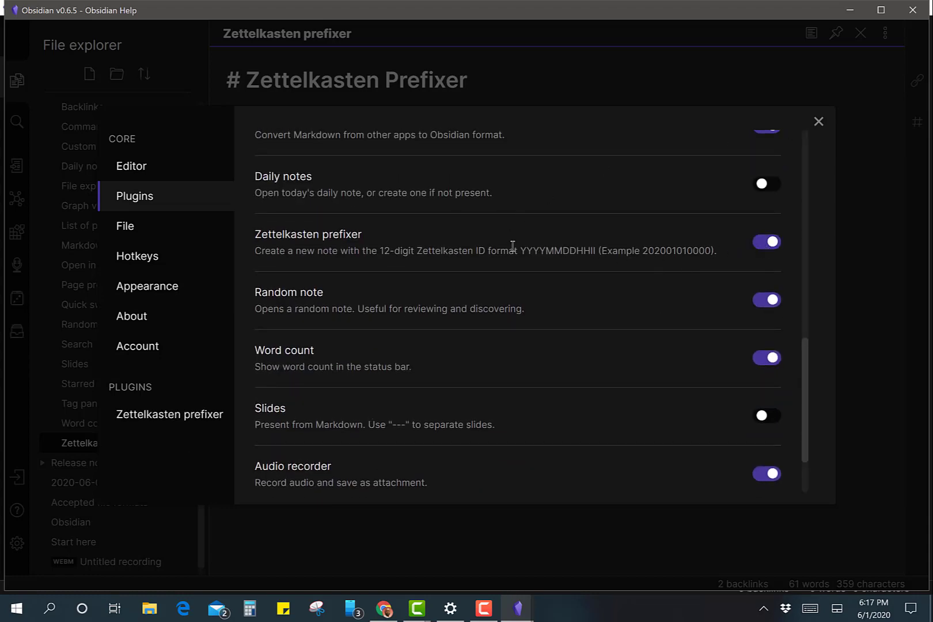
left_click(169, 416)
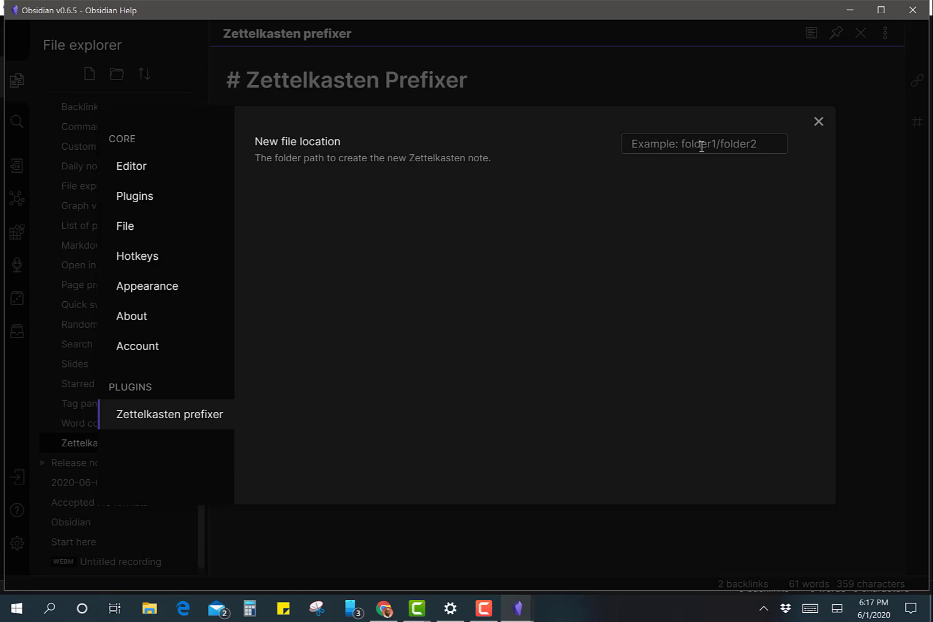
key("Escape")
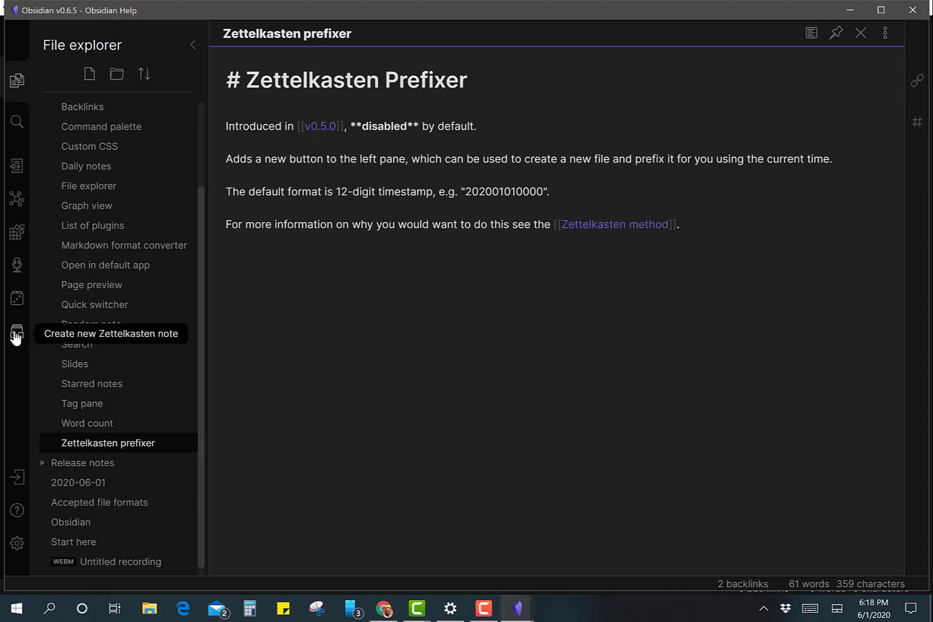
left_click(16, 332)
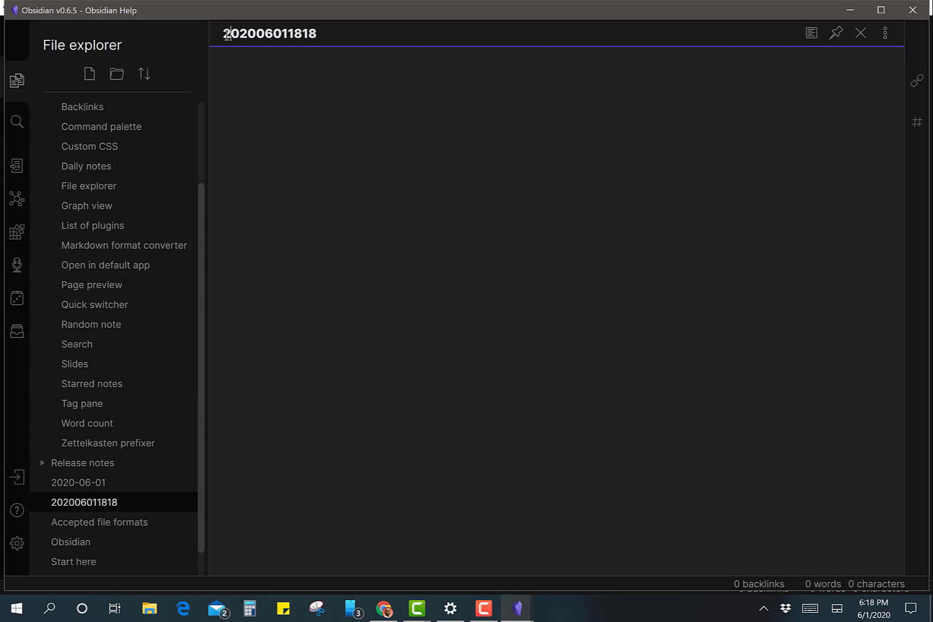
left_click_drag(228, 36, 329, 34)
left_click(332, 35)
key("ctrl+shift+n")
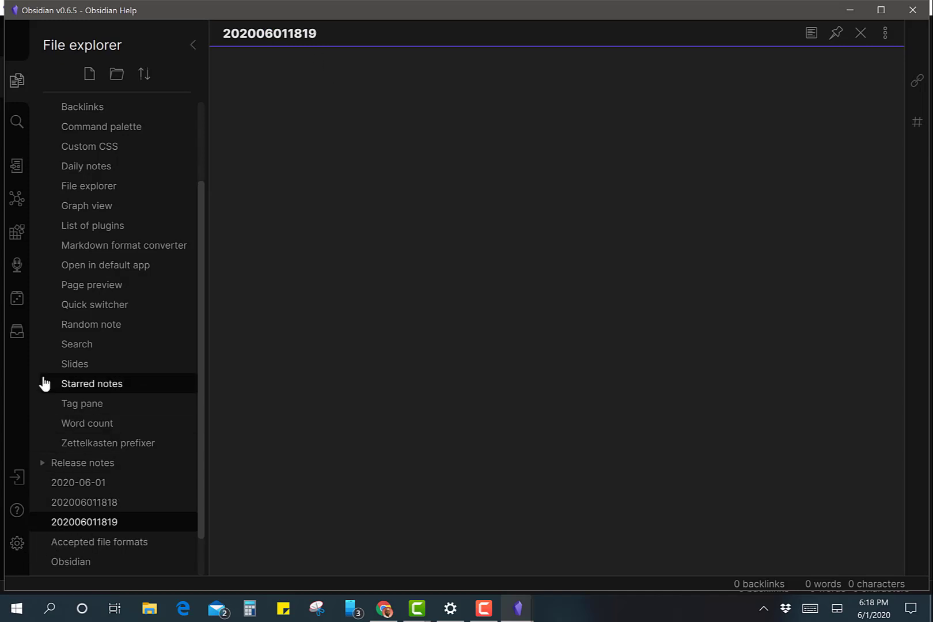
left_click(18, 336)
scroll(134, 481, "down", 2)
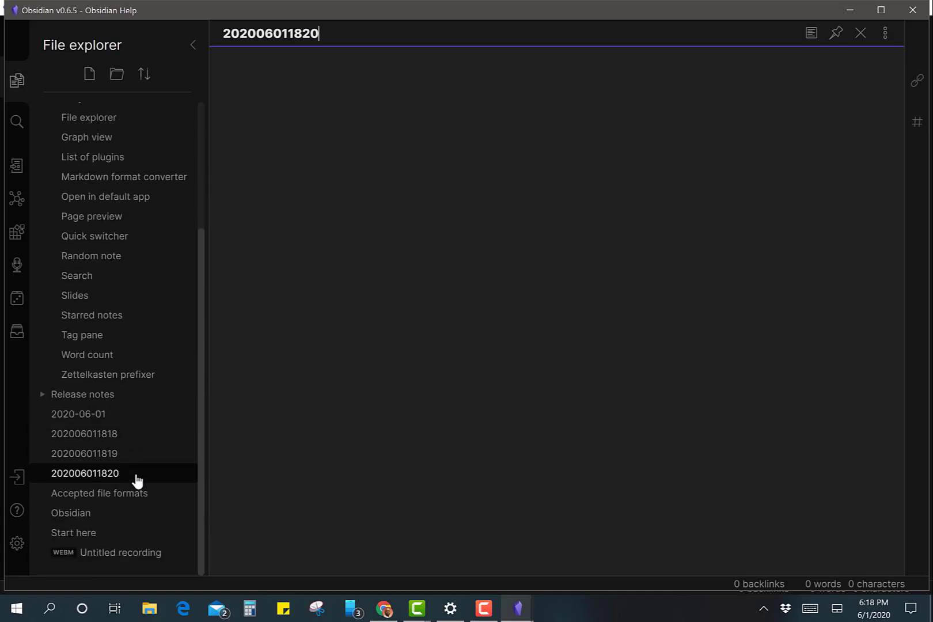